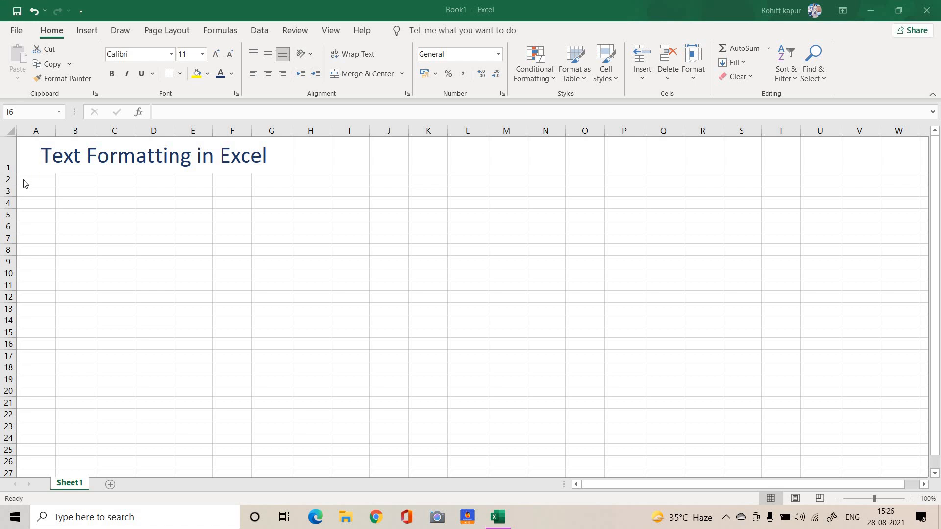
Enter the labels UPPER, lower and Proper in cells A2, A3 and A4
{"action": "left_click", "coordinate": [23, 180]}
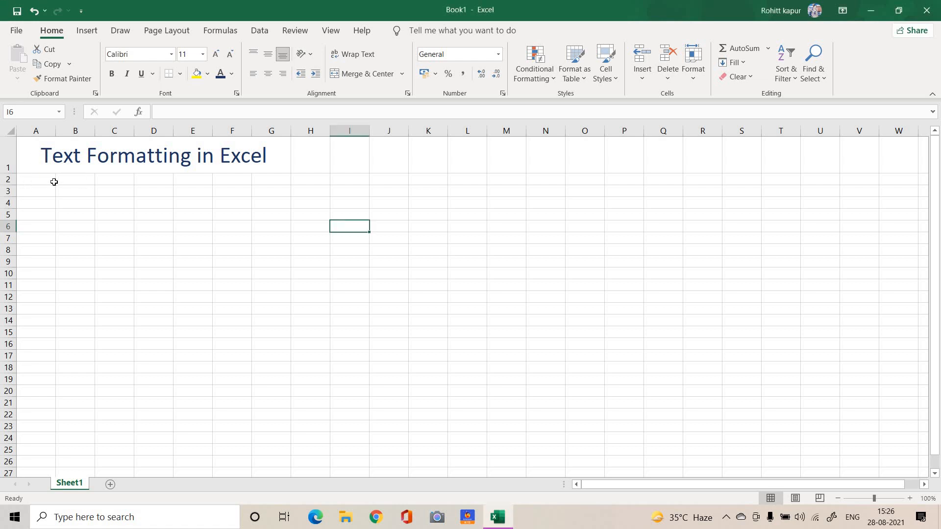
{"action": "left_click", "coordinate": [52, 181]}
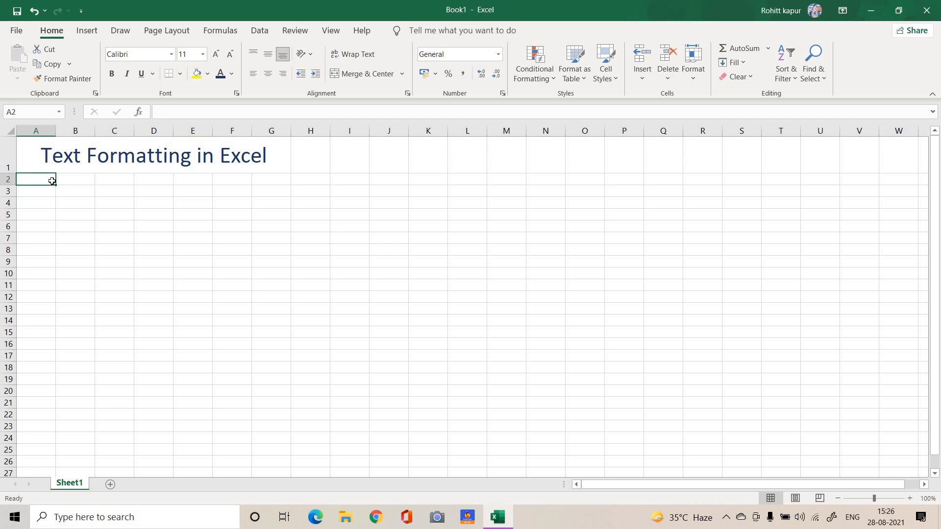
{"action": "type", "text": "UPPER"}
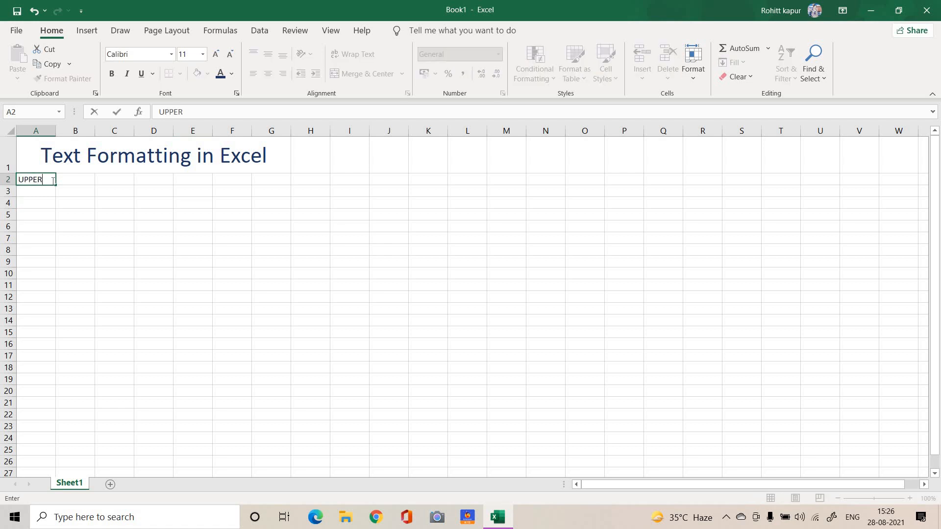
{"action": "key", "text": "Return"}
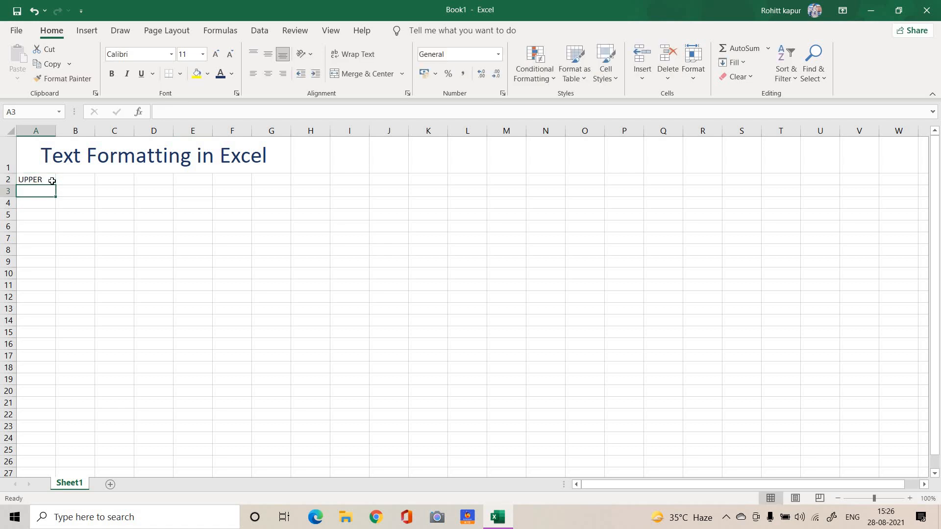
{"action": "type", "text": "lower"}
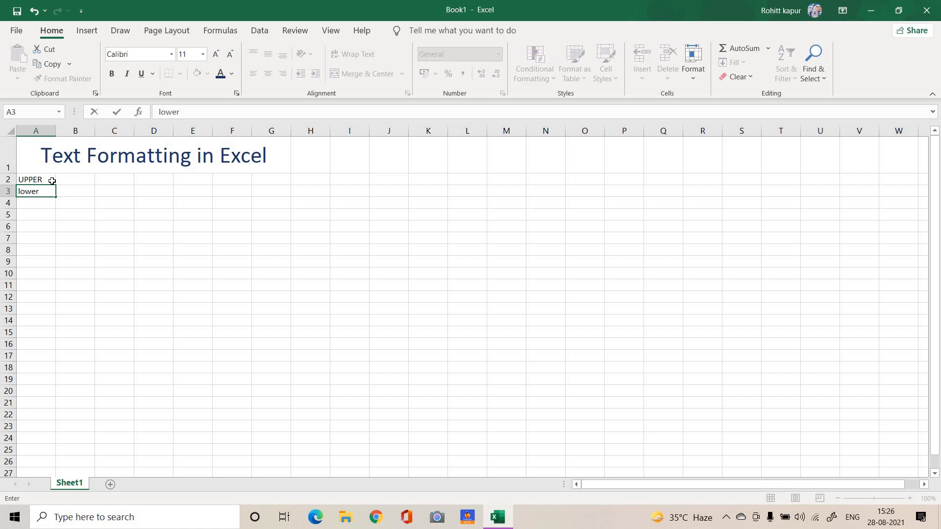
{"action": "key", "text": "Return"}
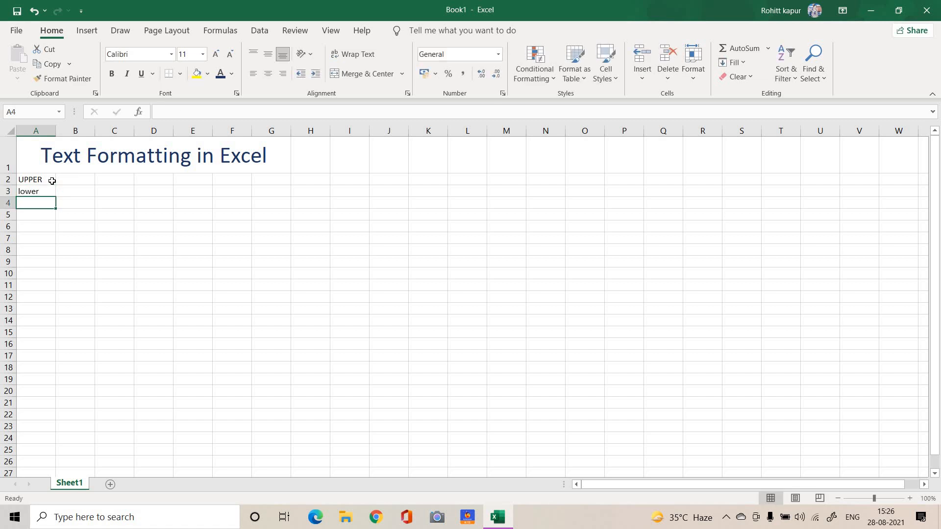
{"action": "type", "text": "Proper"}
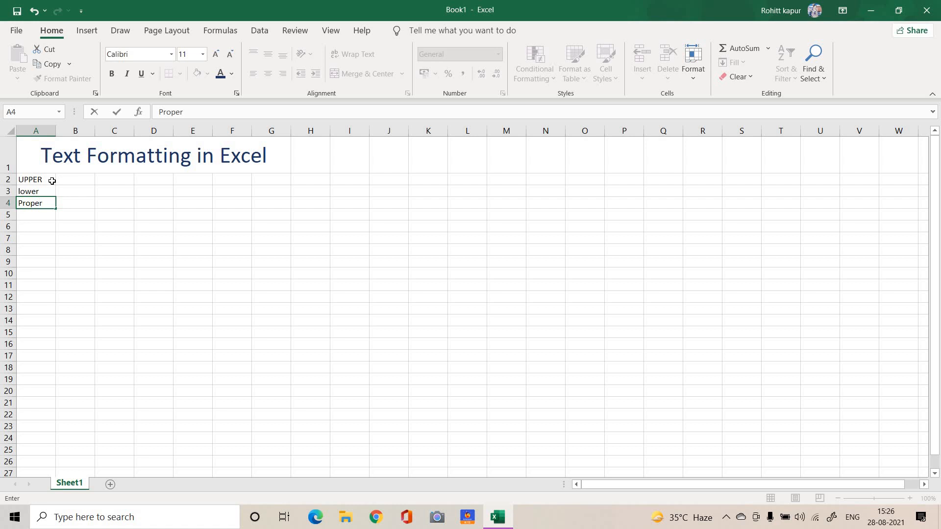
{"action": "left_click", "coordinate": [74, 180]}
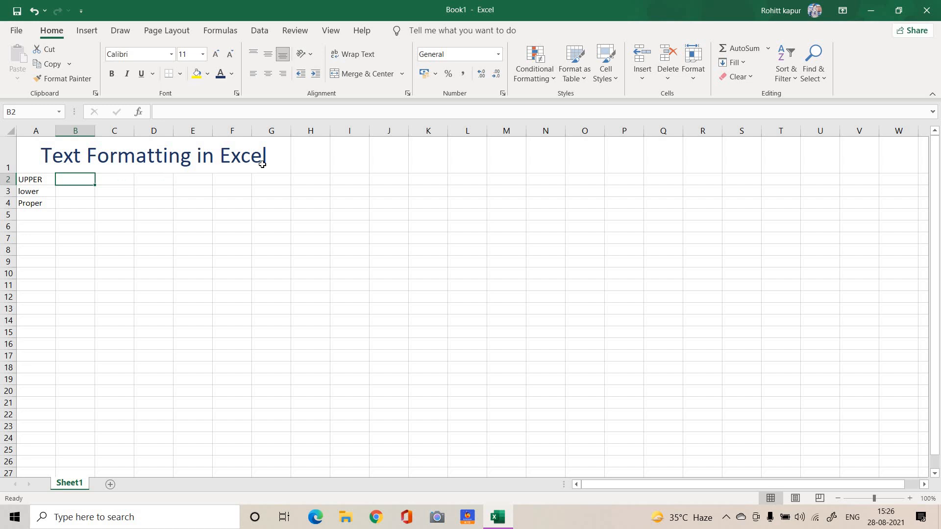
Enter a person's full name as sample text in cell H1 and auto-fit column H to it
{"action": "left_click", "coordinate": [306, 153]}
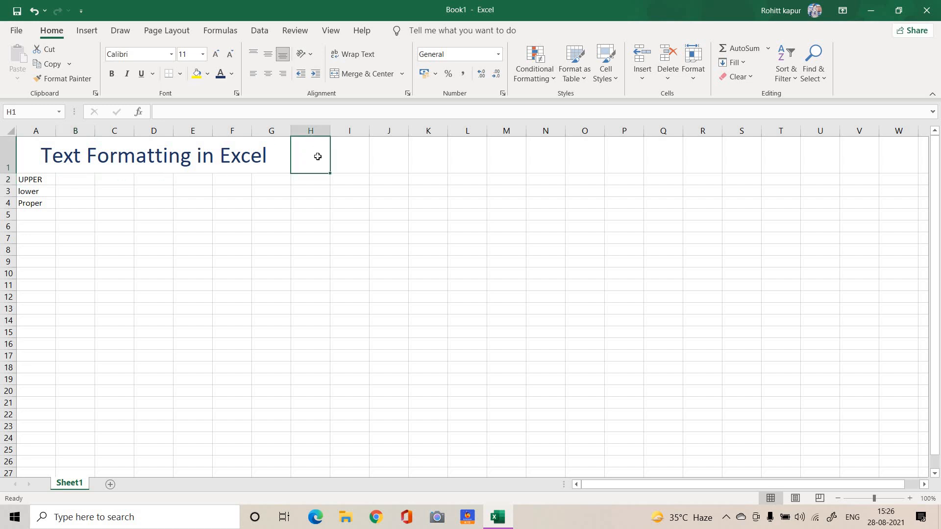
{"action": "double_click", "coordinate": [317, 157]}
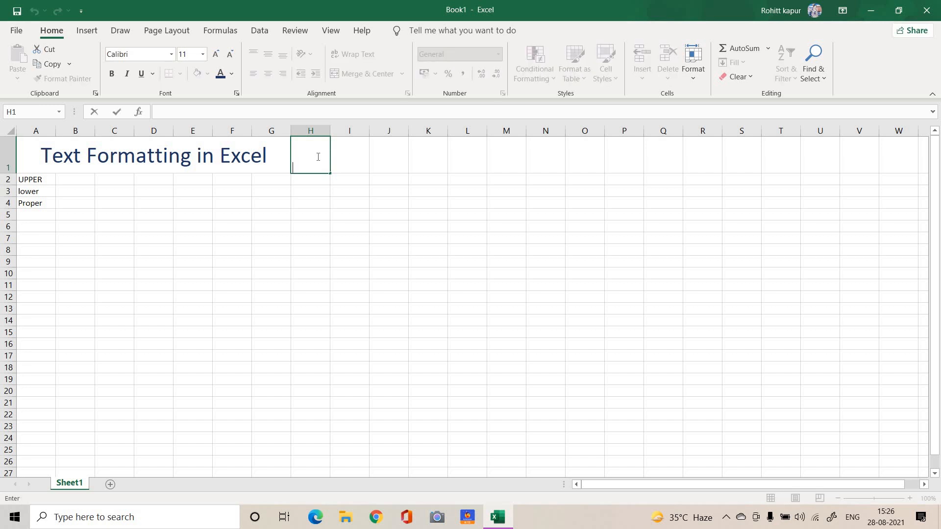
{"action": "type", "text": "Kairavie Kapoor"}
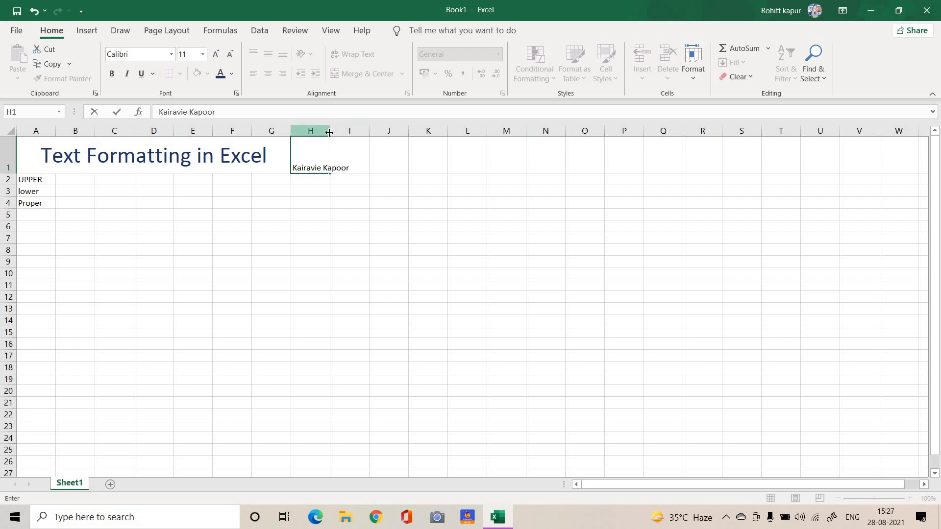
{"action": "key", "text": "Return"}
{"action": "left_click", "coordinate": [329, 131]}
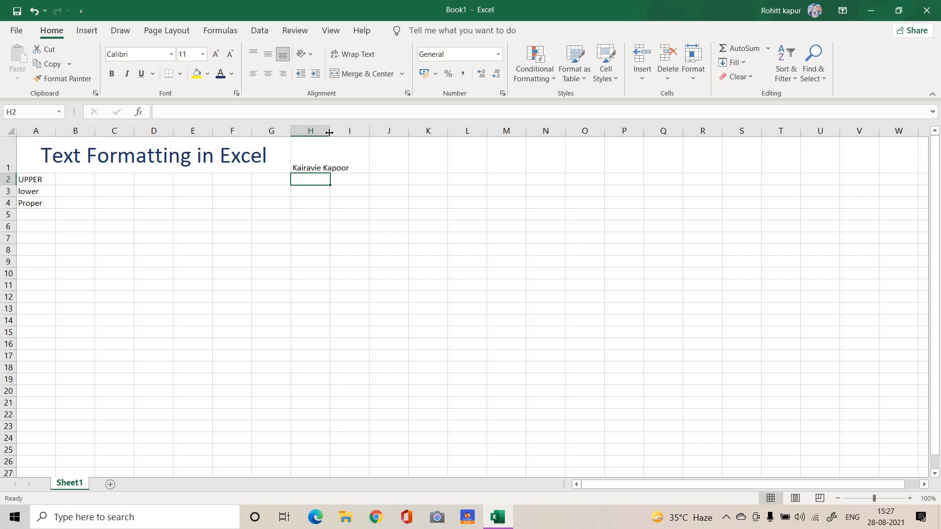
{"action": "double_click", "coordinate": [330, 131]}
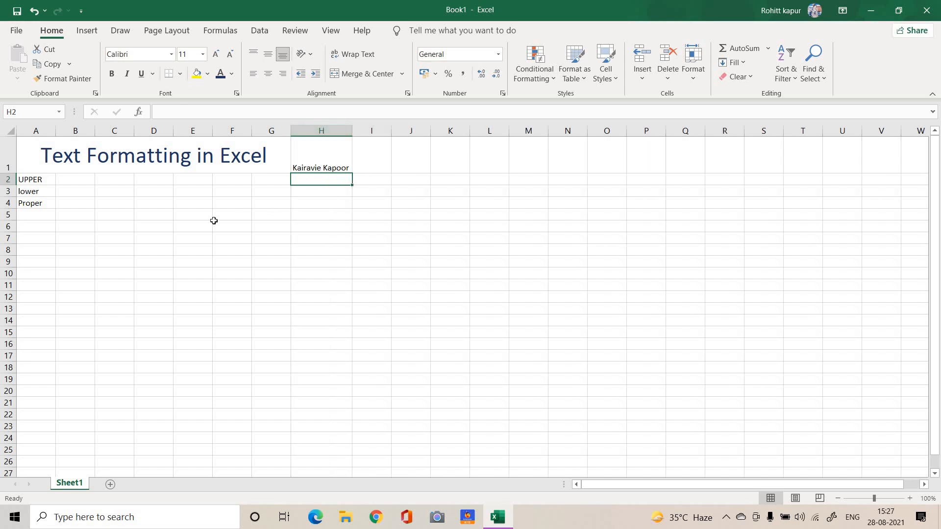
Convert the name in H1 to uppercase in cell B2 with =UPPER(H1), and auto-fit column B
{"action": "left_click", "coordinate": [77, 181]}
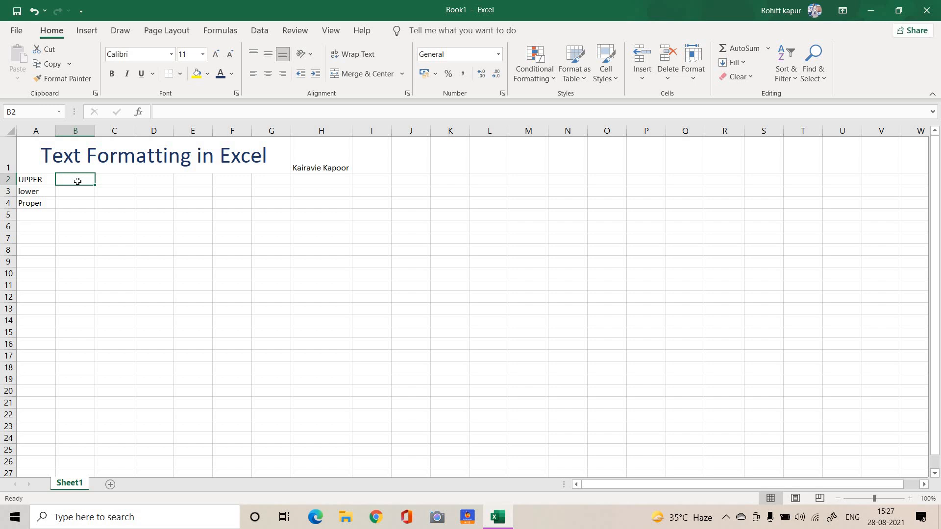
{"action": "type", "text": "="}
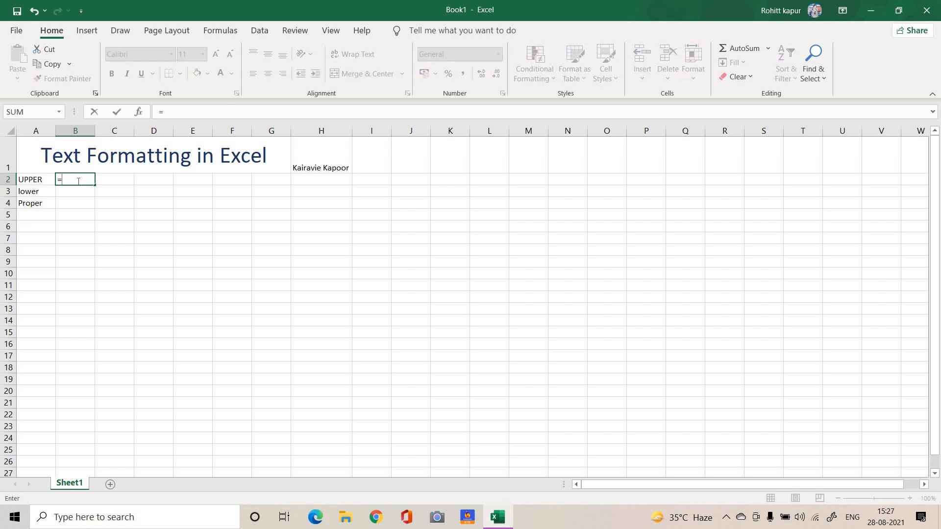
{"action": "type", "text": "UPPER"}
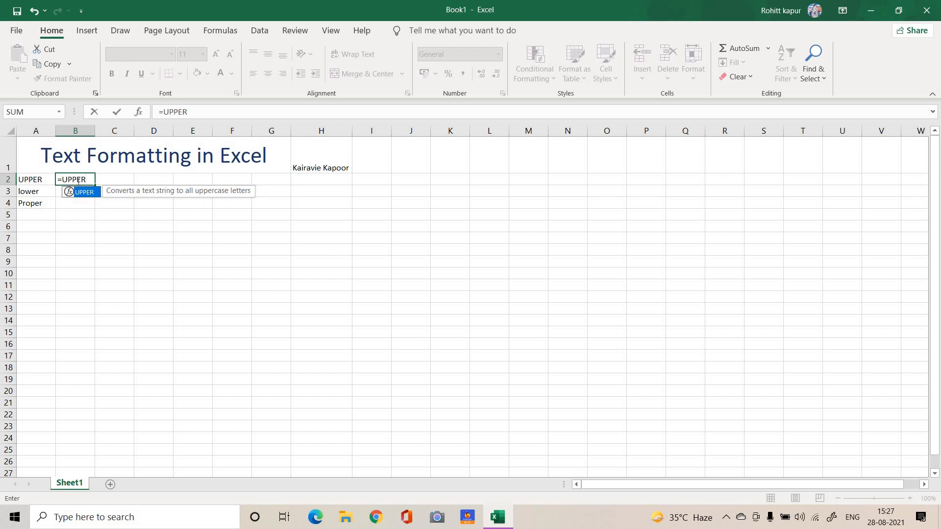
{"action": "type", "text": "("}
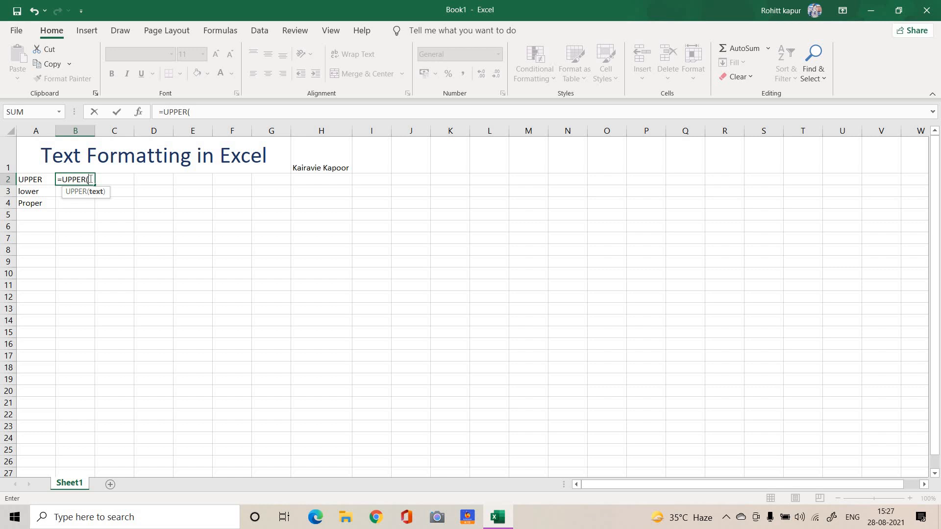
{"action": "left_click", "coordinate": [313, 161]}
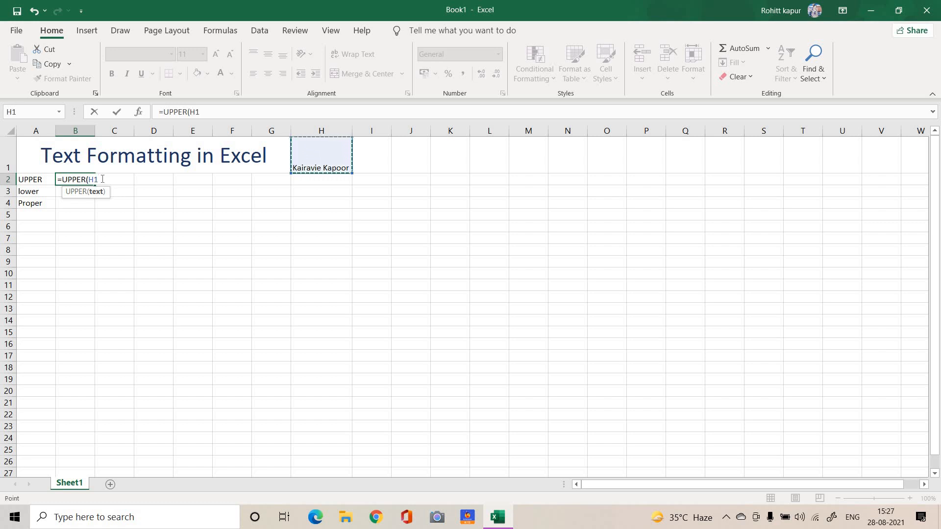
{"action": "key", "text": "Tab"}
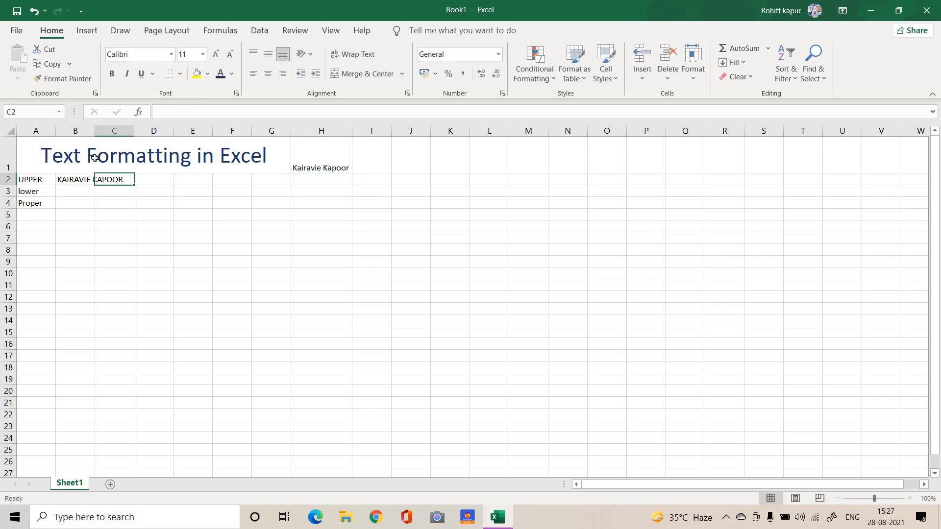
{"action": "double_click", "coordinate": [96, 132]}
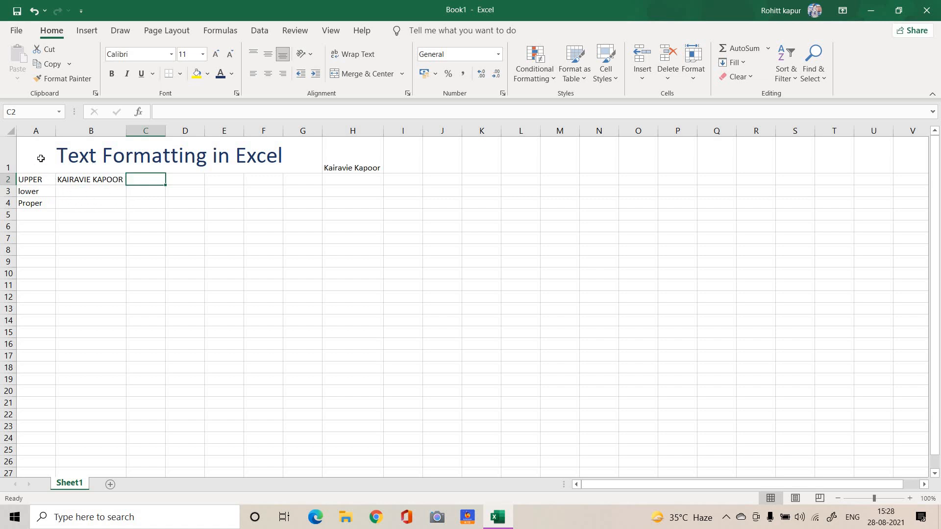
Convert the name in H1 to lowercase in cell B3 with =LOWER(H1)
{"action": "left_click", "coordinate": [88, 190]}
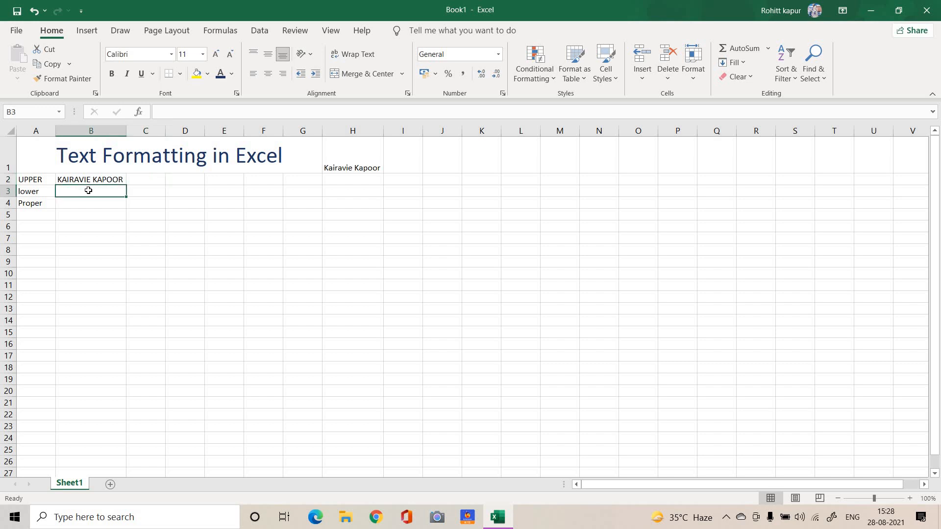
{"action": "type", "text": "=LOWER"}
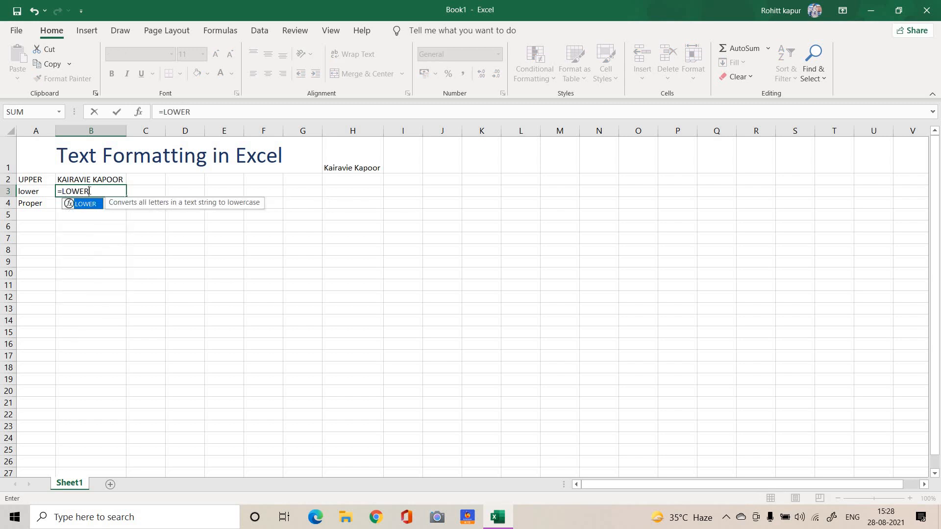
{"action": "type", "text": "("}
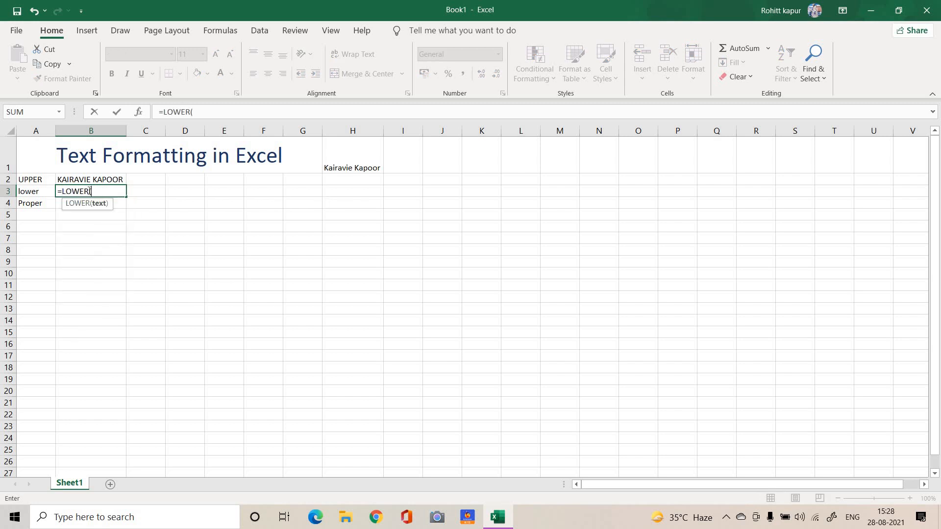
{"action": "left_click", "coordinate": [363, 163]}
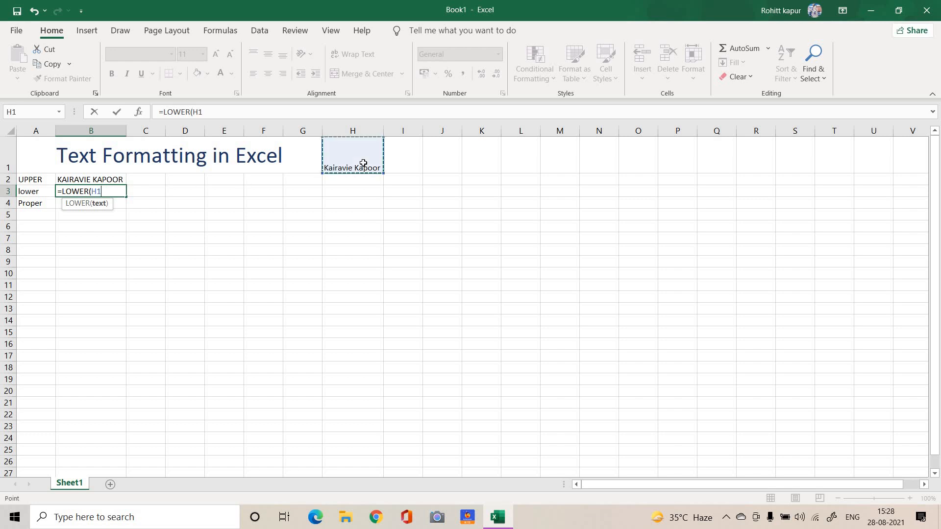
{"action": "key", "text": "Tab"}
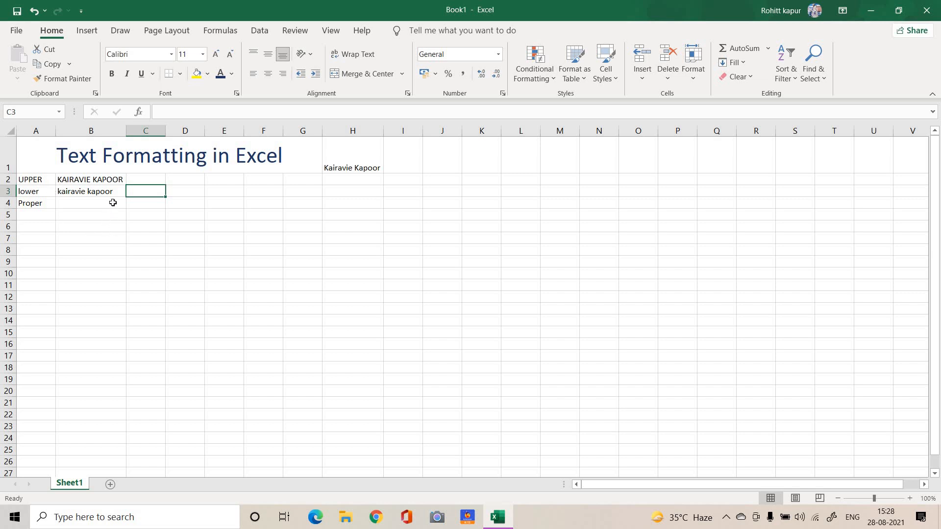
Convert the lowercase name in B3 to proper case in cell B4 with =PROPER(B3)
{"action": "left_click", "coordinate": [77, 203]}
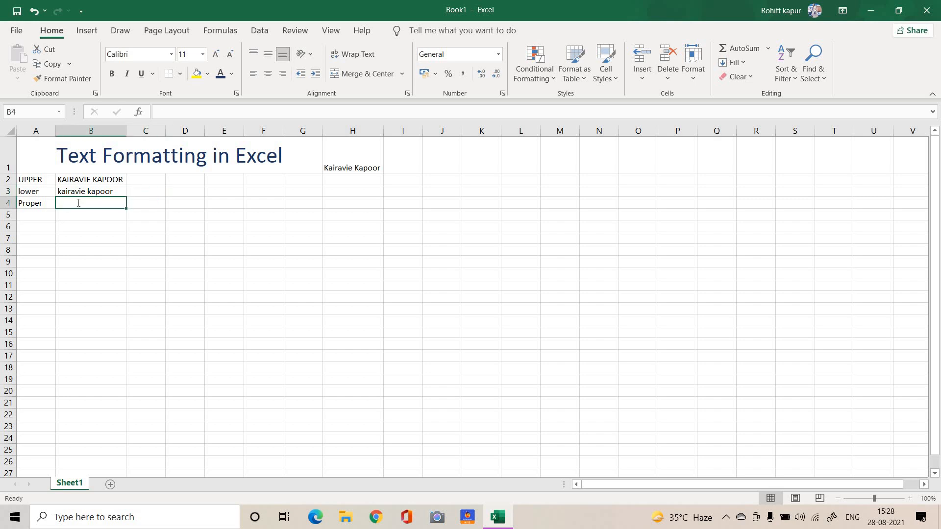
{"action": "type", "text": "="}
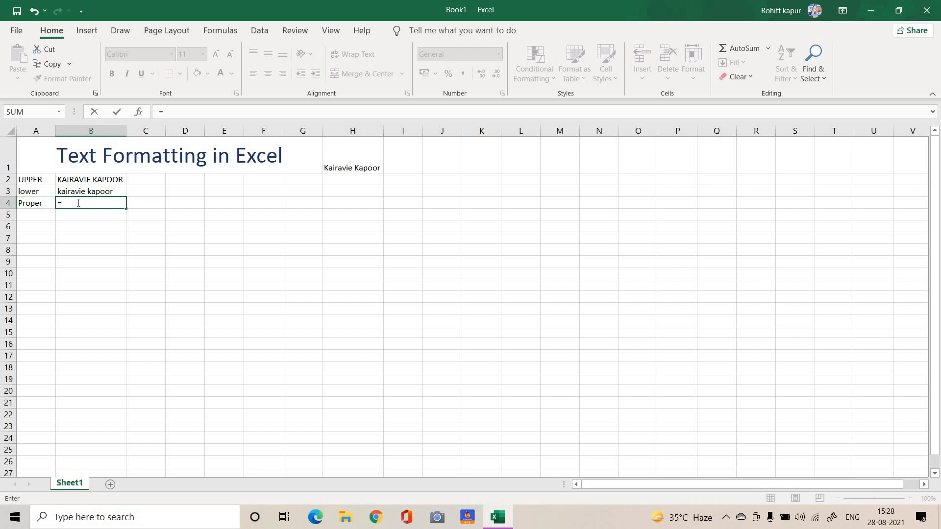
{"action": "type", "text": "PROPER"}
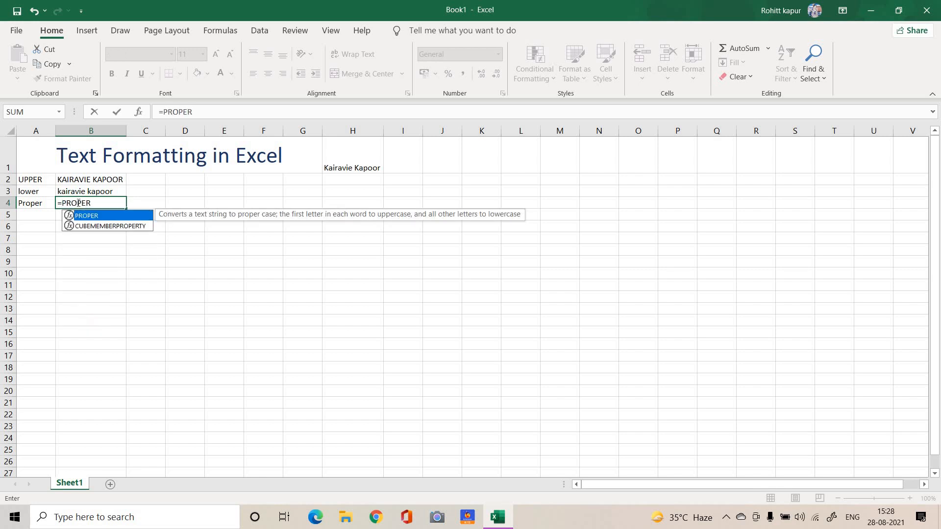
{"action": "key", "text": "Tab"}
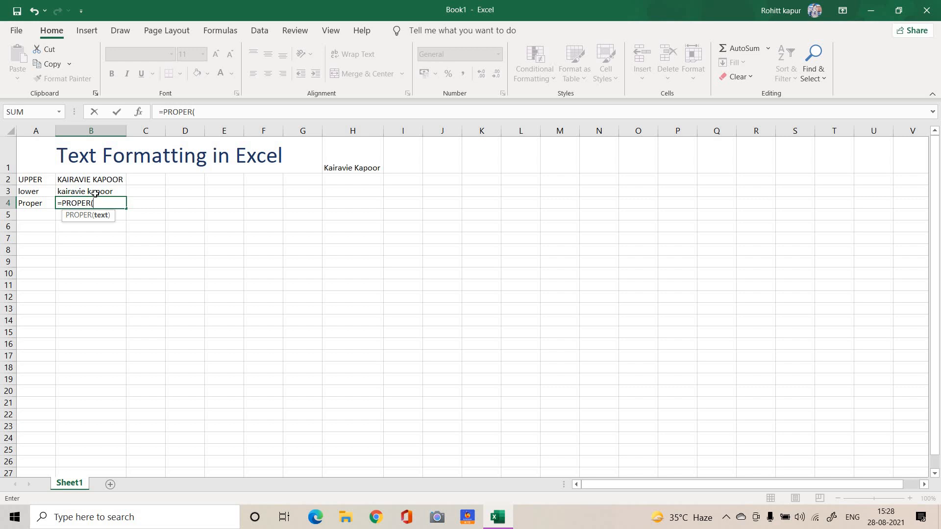
{"action": "left_click", "coordinate": [96, 192]}
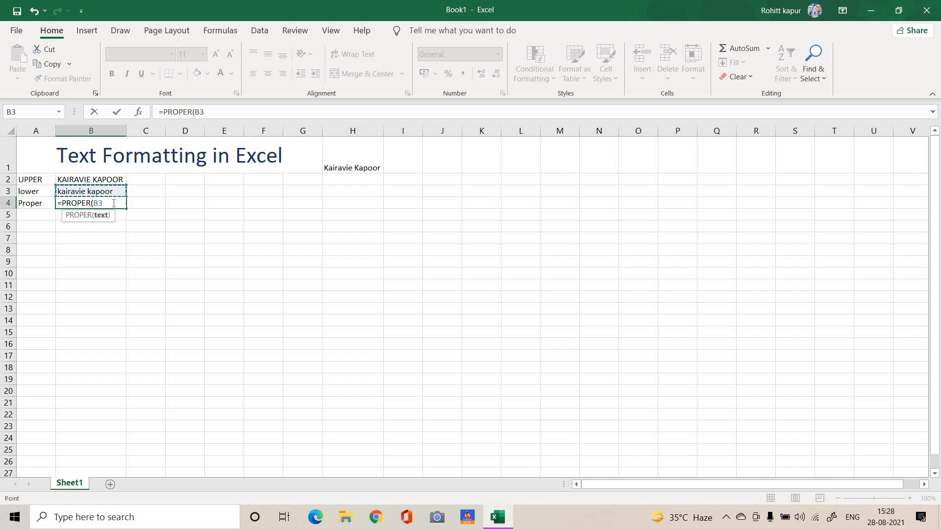
{"action": "key", "text": "Tab"}
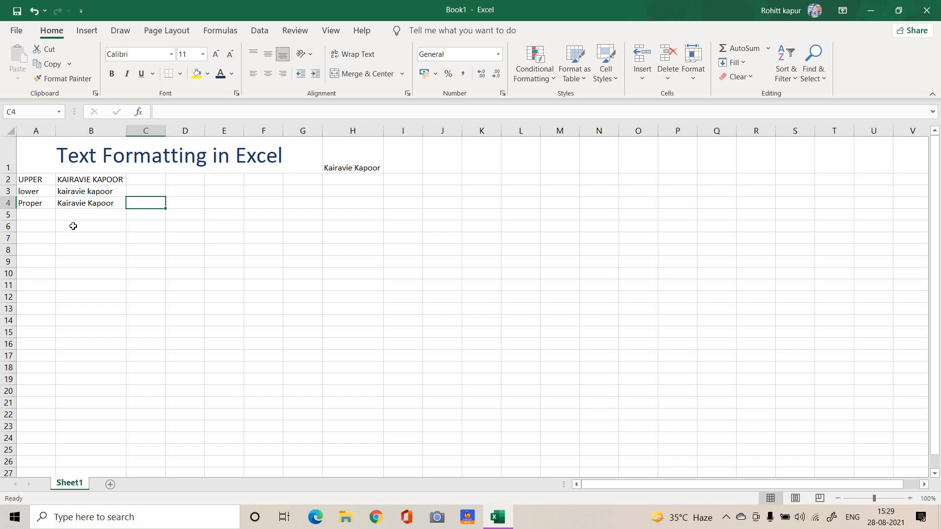
Enter the labels LEFT and RIGHT in cells A6 and A7
{"action": "left_click", "coordinate": [46, 226]}
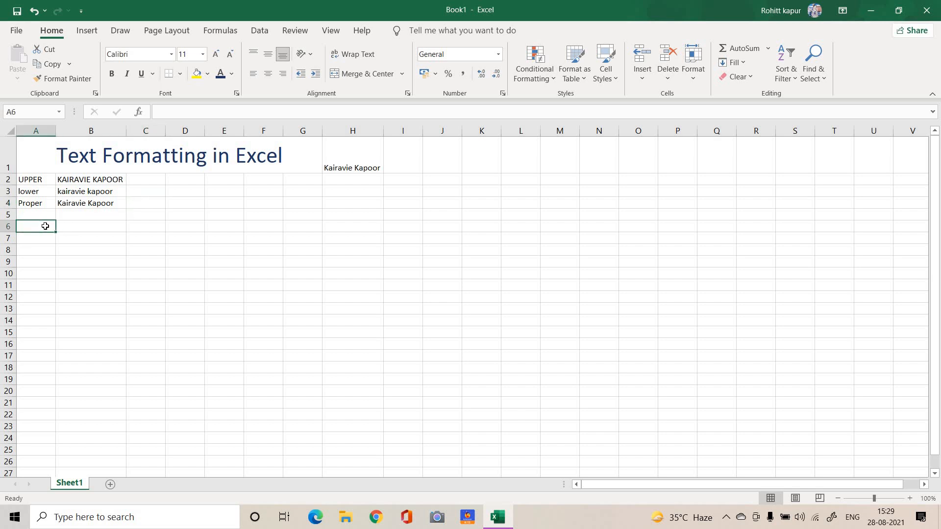
{"action": "type", "text": "LEFT"}
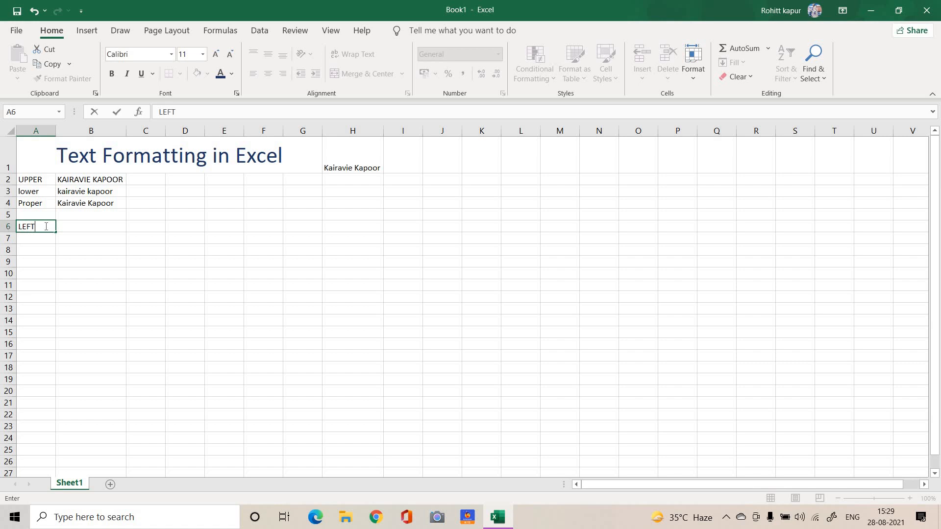
{"action": "key", "text": "Return"}
{"action": "type", "text": "RIGHT"}
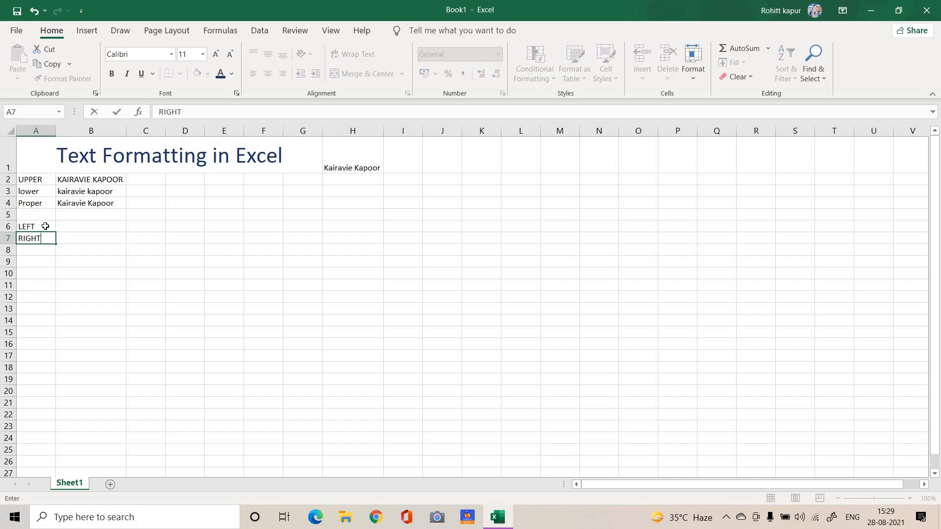
{"action": "key", "text": "Return"}
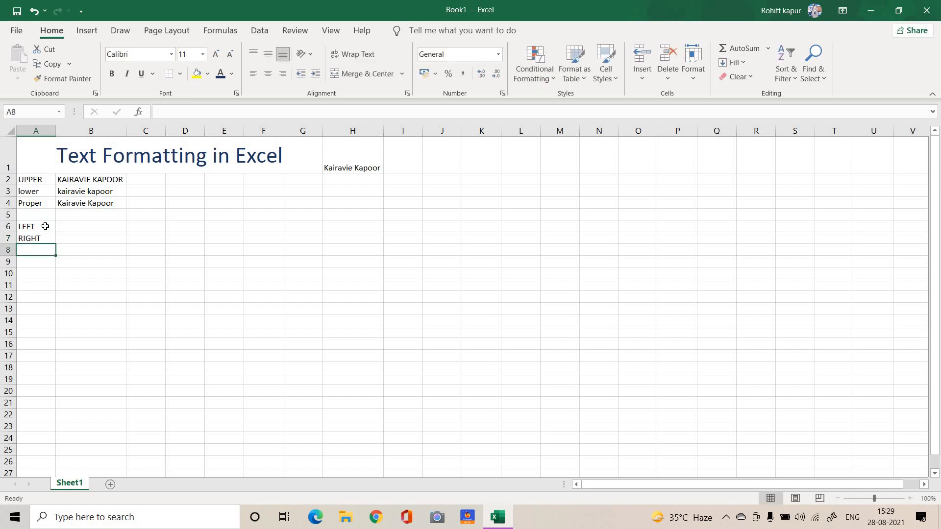
Enter the label MID in cell A8, and extract the first six characters of H1 in B6 with =LEFT(H1,6)
{"action": "type", "text": "MID"}
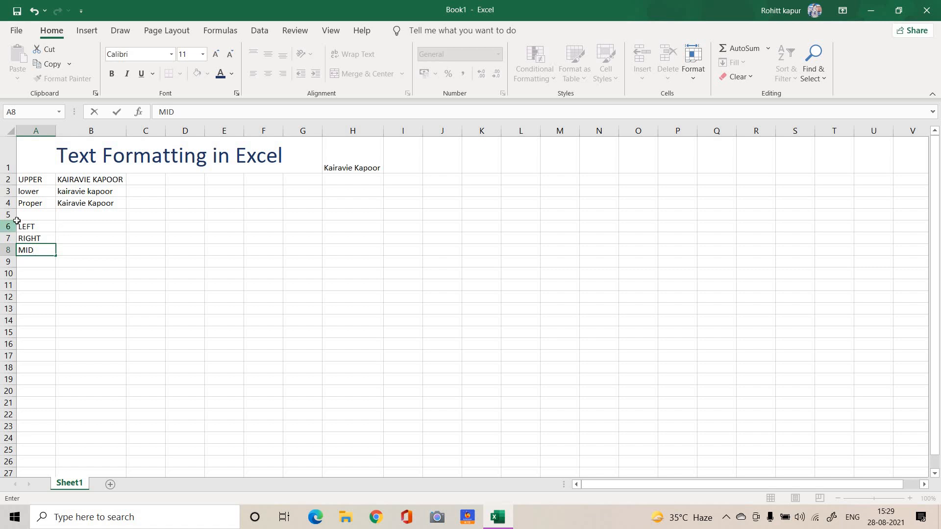
{"action": "left_click", "coordinate": [61, 226]}
{"action": "type", "text": "="}
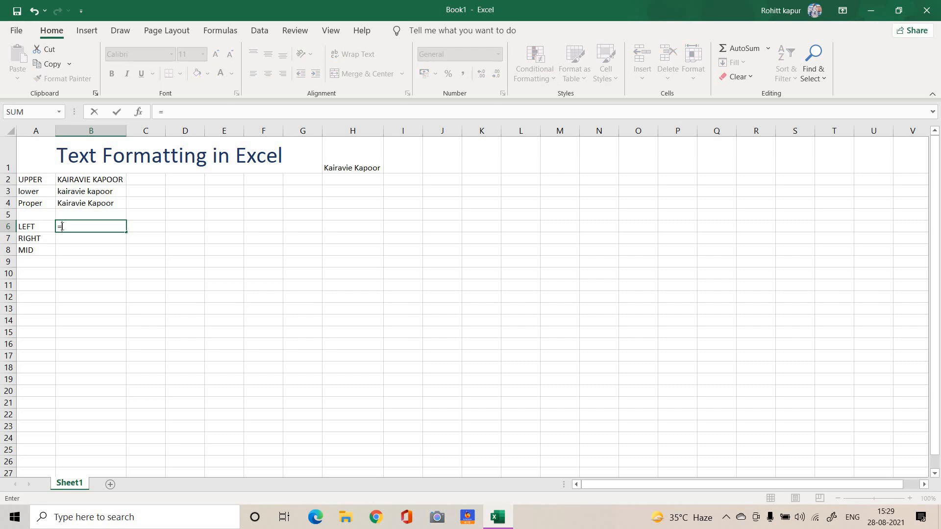
{"action": "type", "text": "LEFT("}
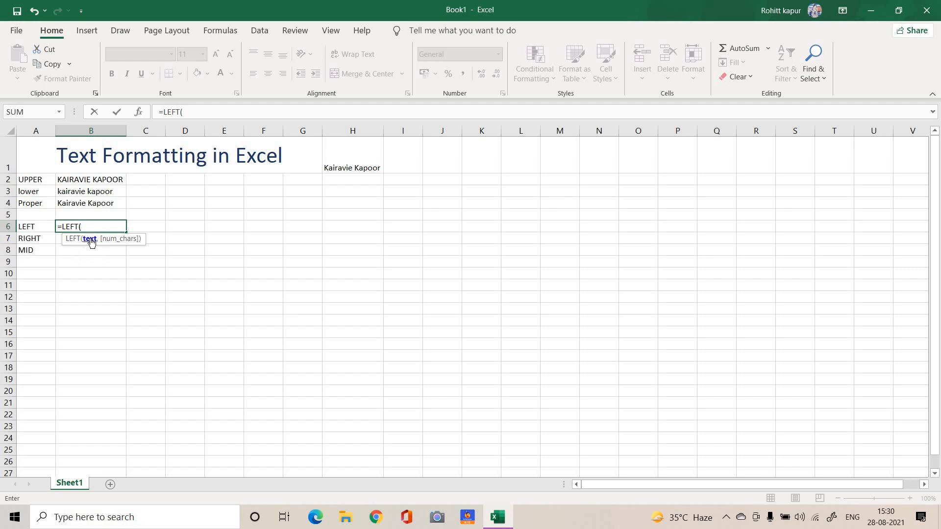
{"action": "left_click", "coordinate": [355, 166]}
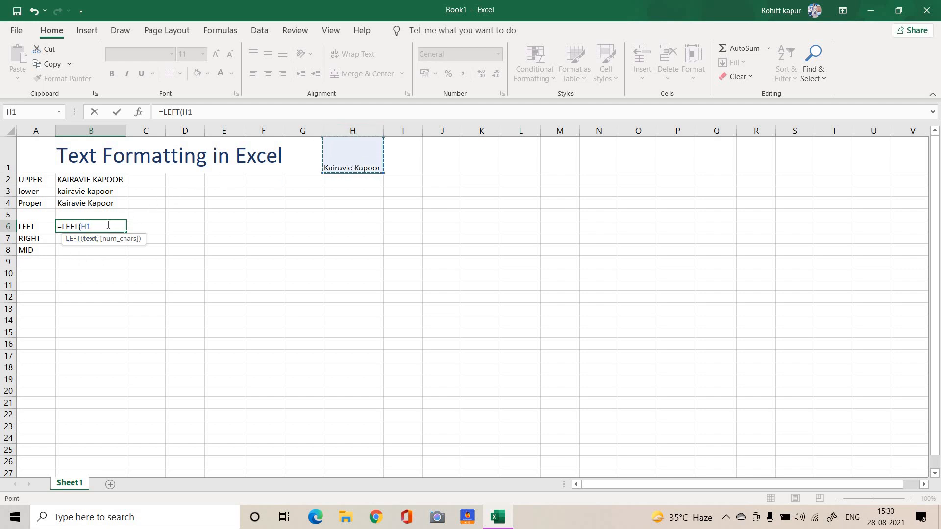
{"action": "type", "text": ","}
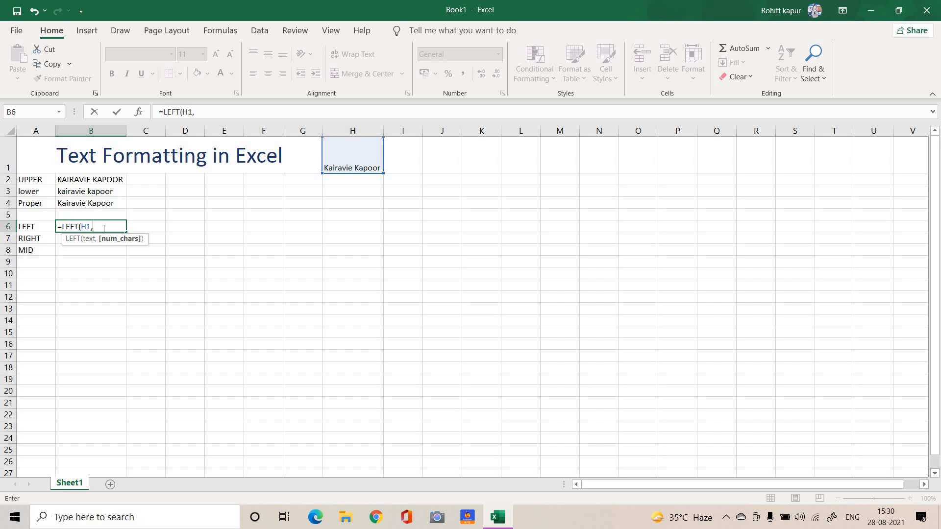
{"action": "type", "text": "6"}
{"action": "key", "text": "Tab"}
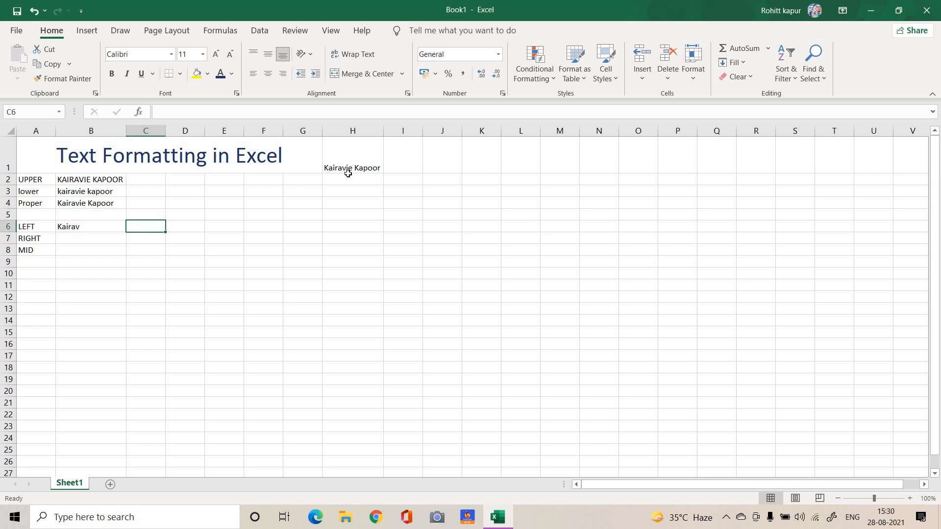
Extract the last 11 characters of the name in H1 in cell B7 with =RIGHT(H1,11)
{"action": "left_click", "coordinate": [81, 237]}
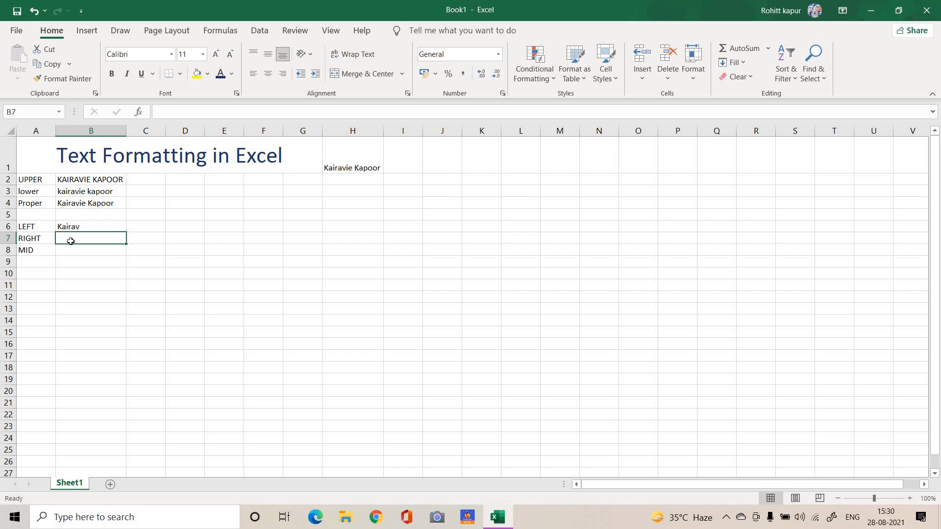
{"action": "type", "text": "=RIGHT("}
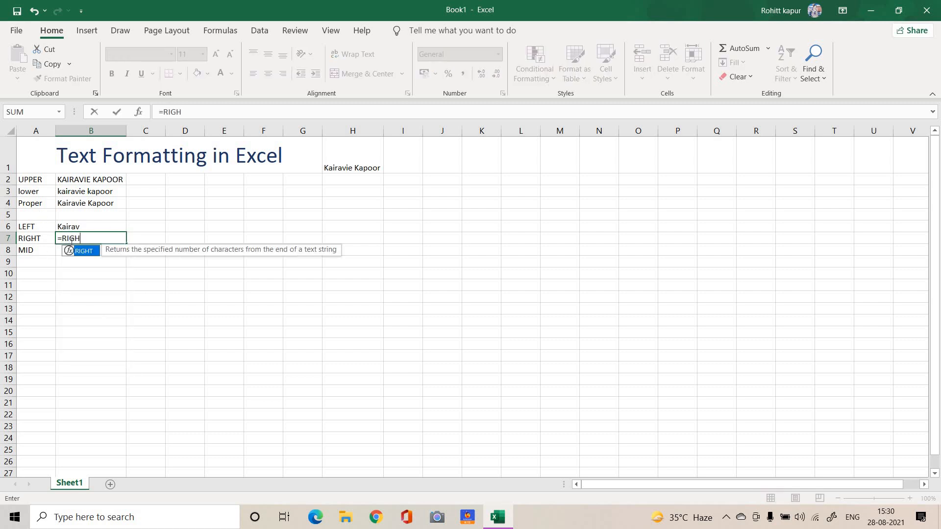
{"action": "left_click", "coordinate": [351, 162]}
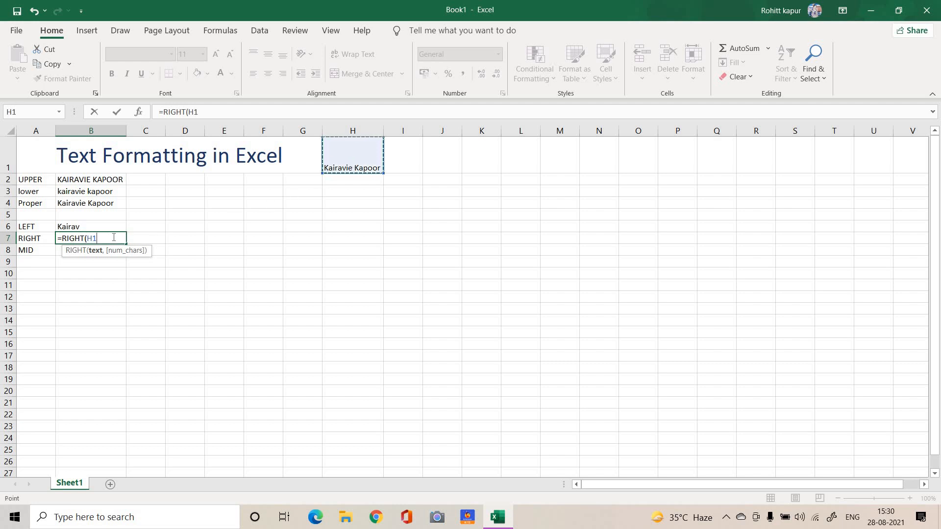
{"action": "type", "text": ","}
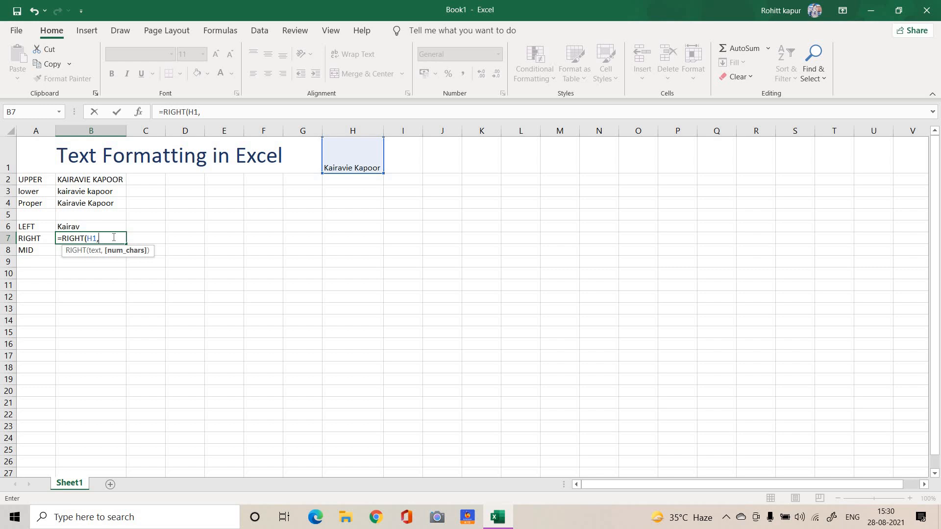
{"action": "type", "text": "11"}
{"action": "key", "text": "Tab"}
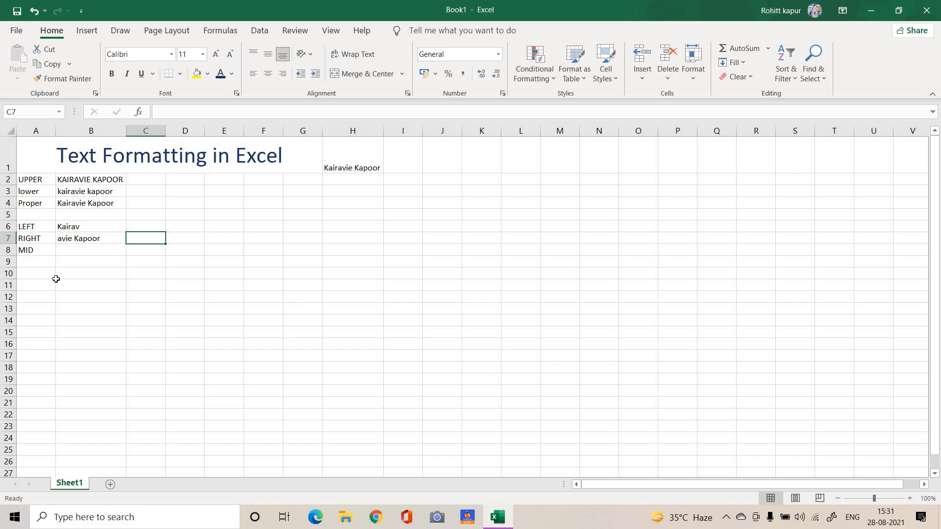
Extract four characters of the name in H1, starting at character 4, in cell B8 with =MID(H1,4,4)
{"action": "left_click", "coordinate": [77, 249]}
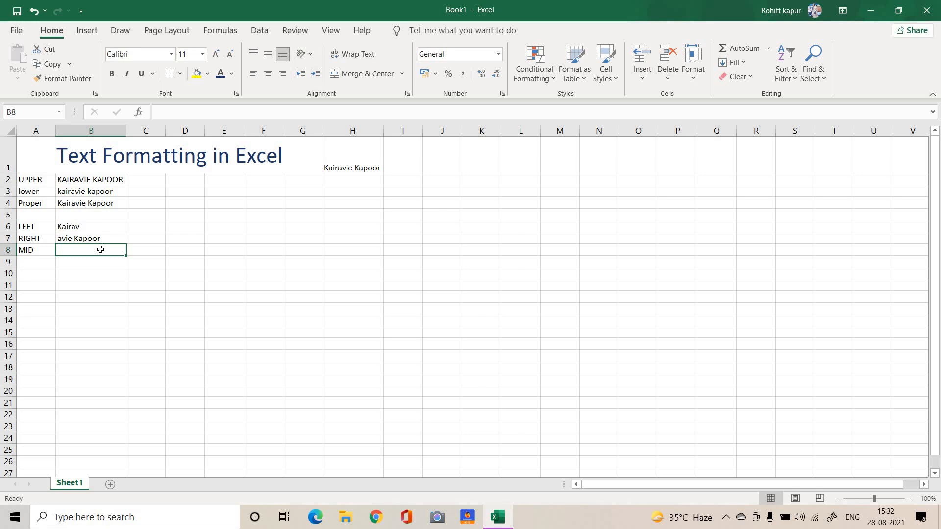
{"action": "type", "text": "=M"}
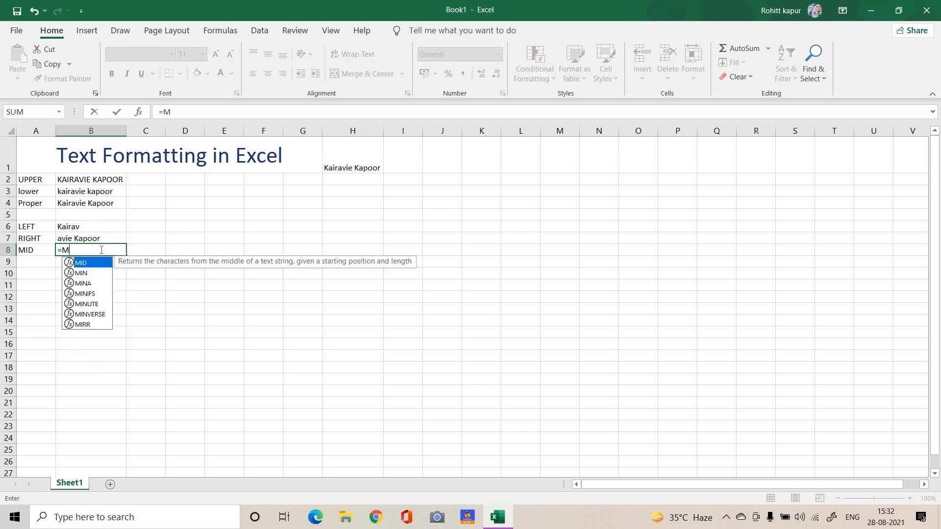
{"action": "type", "text": "ID("}
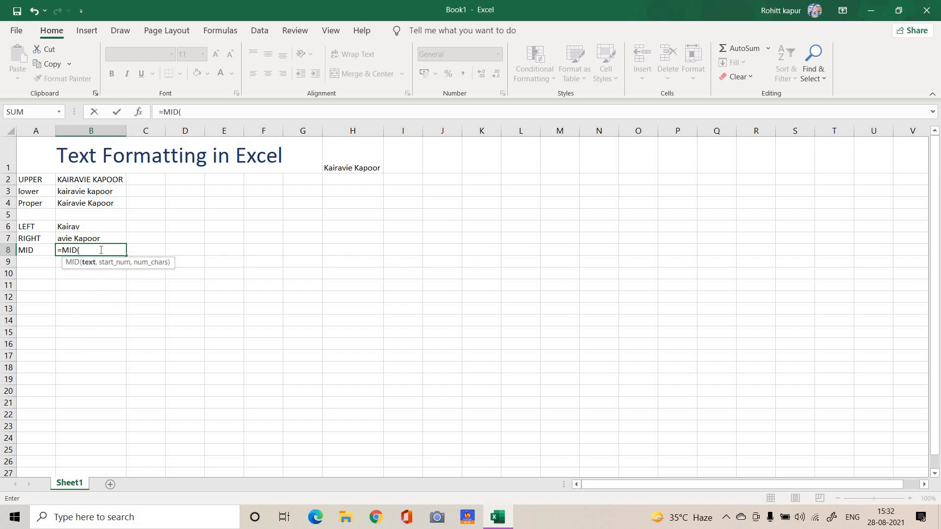
{"action": "left_click", "coordinate": [337, 168]}
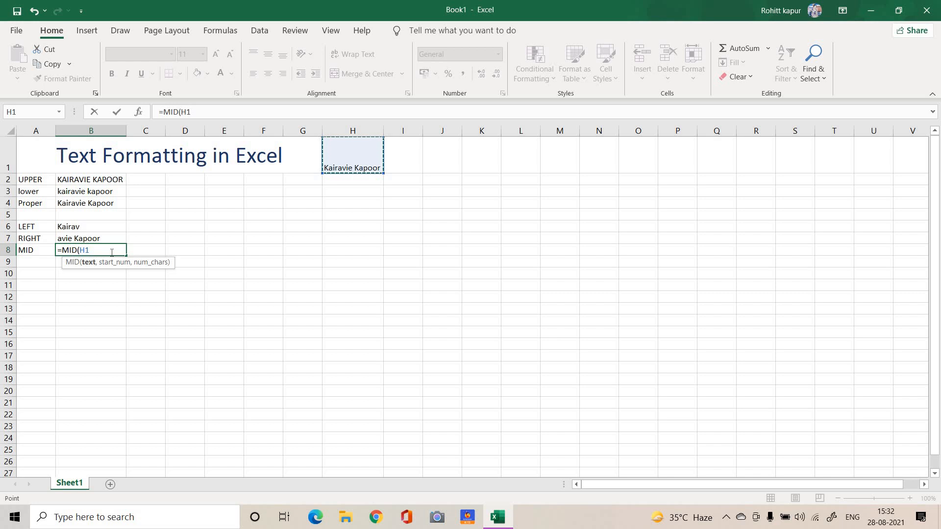
{"action": "type", "text": ","}
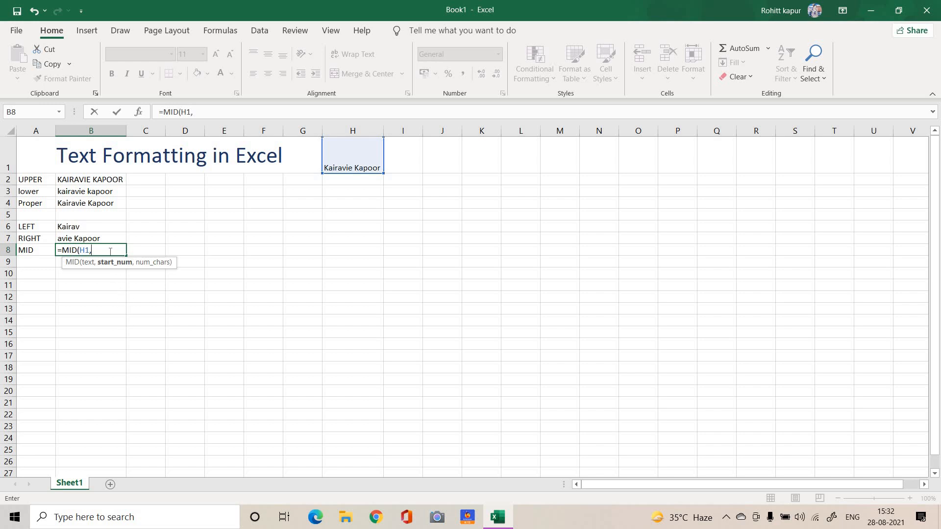
{"action": "type", "text": "4,"}
{"action": "type", "text": "4"}
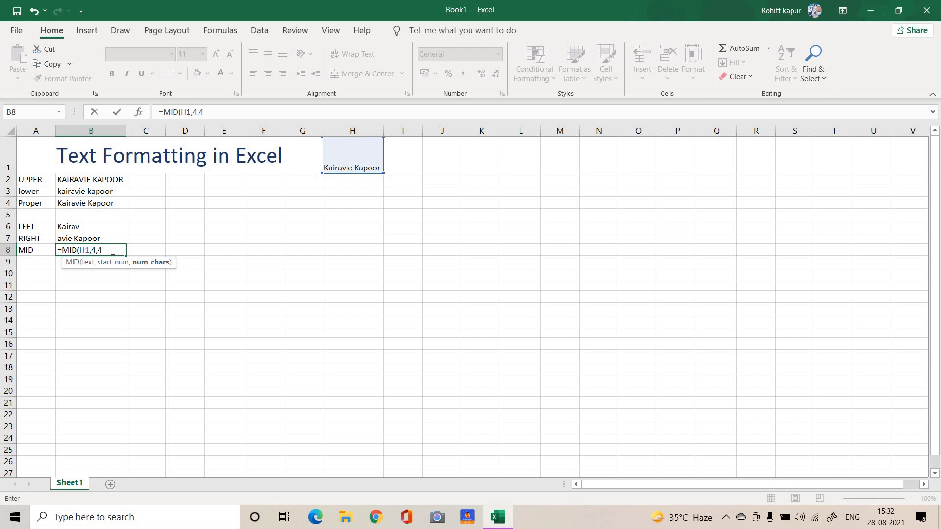
{"action": "key", "text": "Tab"}
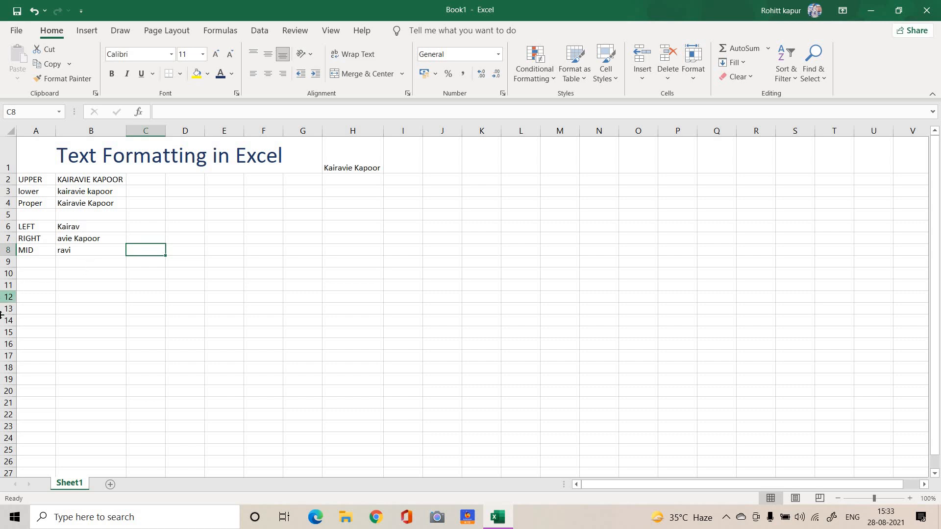
Enter the label CONCATENATE in cell A10 and auto-fit the width of column A
{"action": "left_click", "coordinate": [40, 274]}
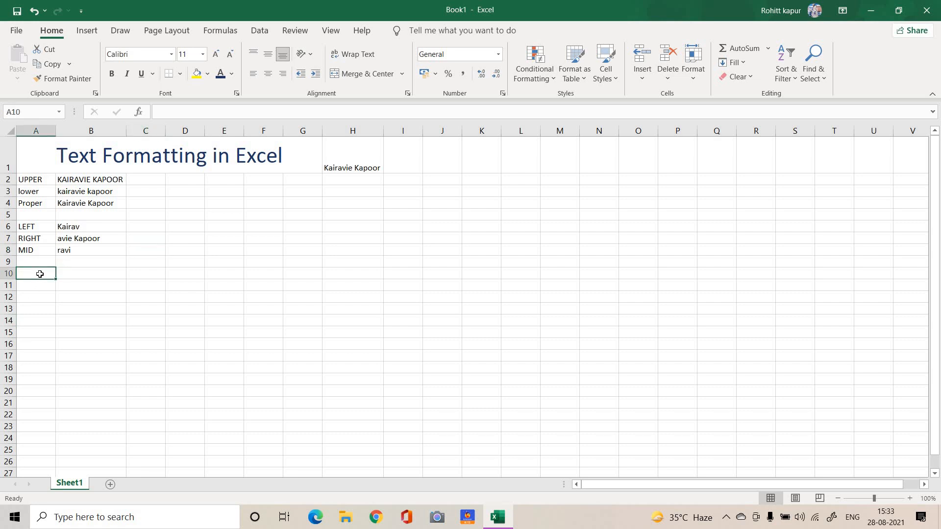
{"action": "type", "text": "CON"}
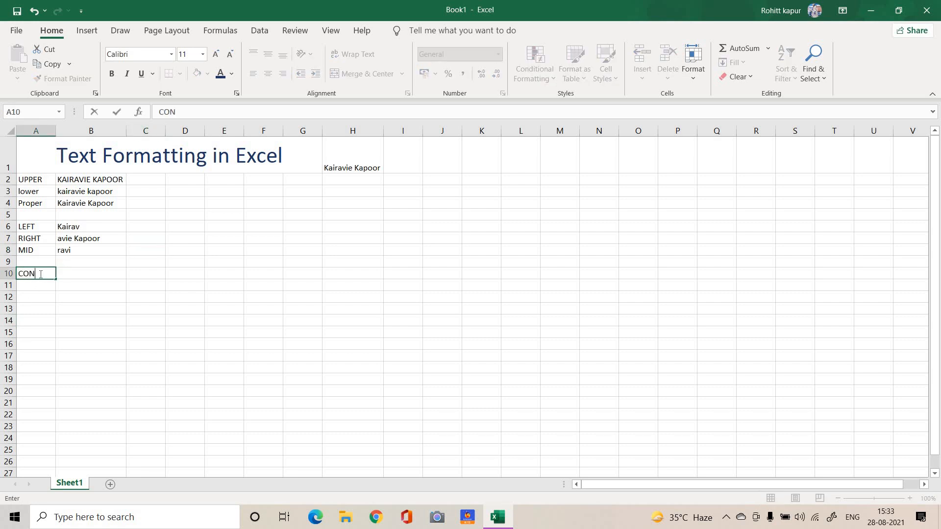
{"action": "type", "text": "CATENATE"}
{"action": "left_click", "coordinate": [58, 130]}
{"action": "double_click", "coordinate": [55, 131]}
{"action": "left_click", "coordinate": [105, 278]}
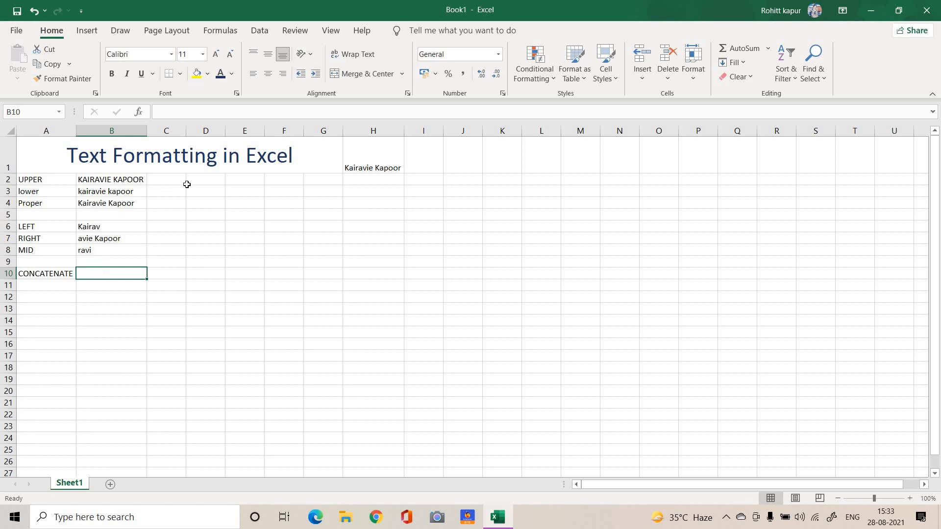
Enter the sample first name in cell I1 and the surname in cell I2
{"action": "left_click", "coordinate": [420, 169]}
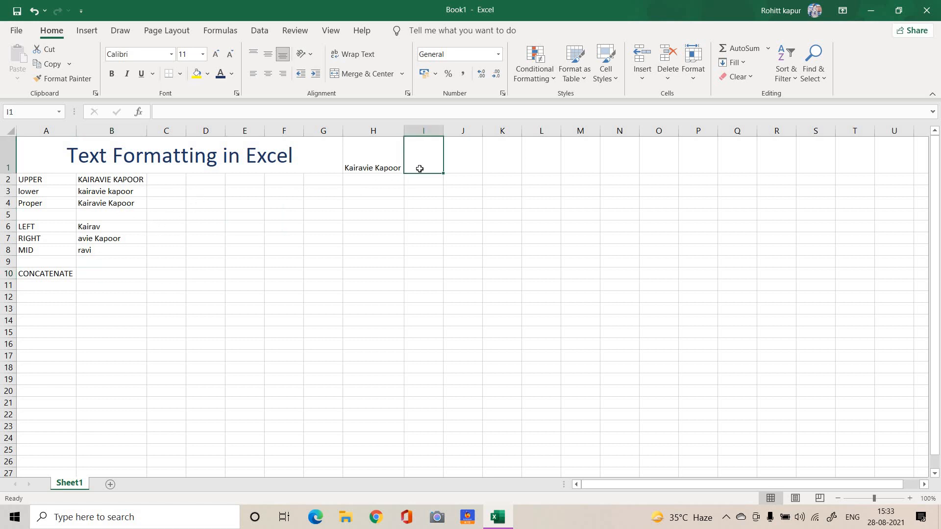
{"action": "type", "text": "KAI"}
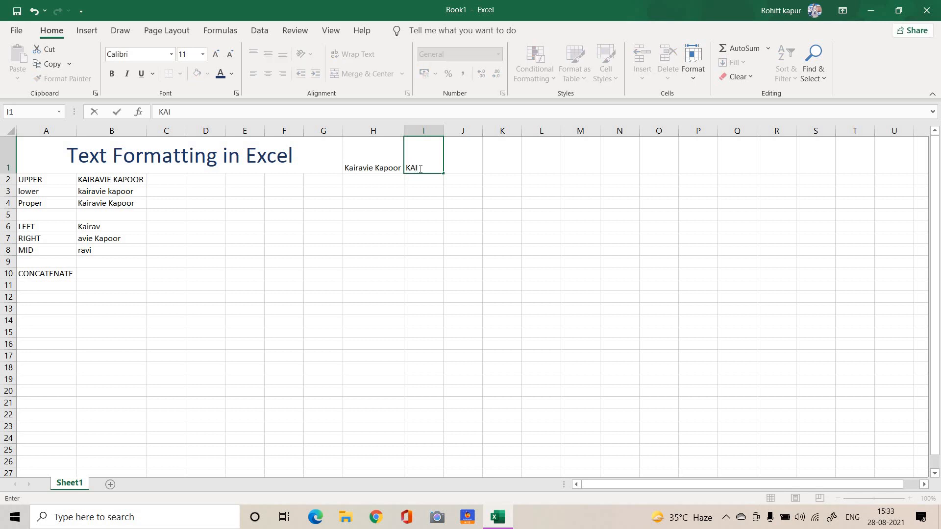
{"action": "type", "text": "RAVIE"}
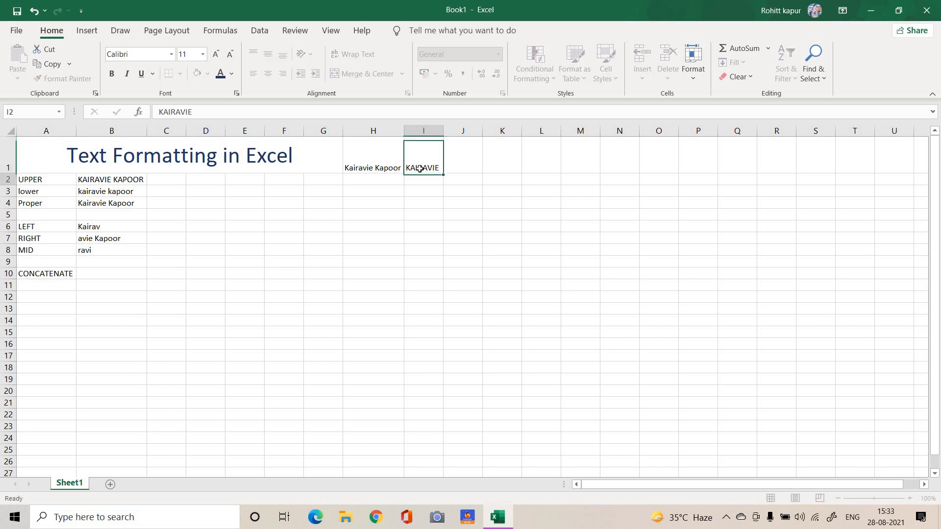
{"action": "key", "text": "Return"}
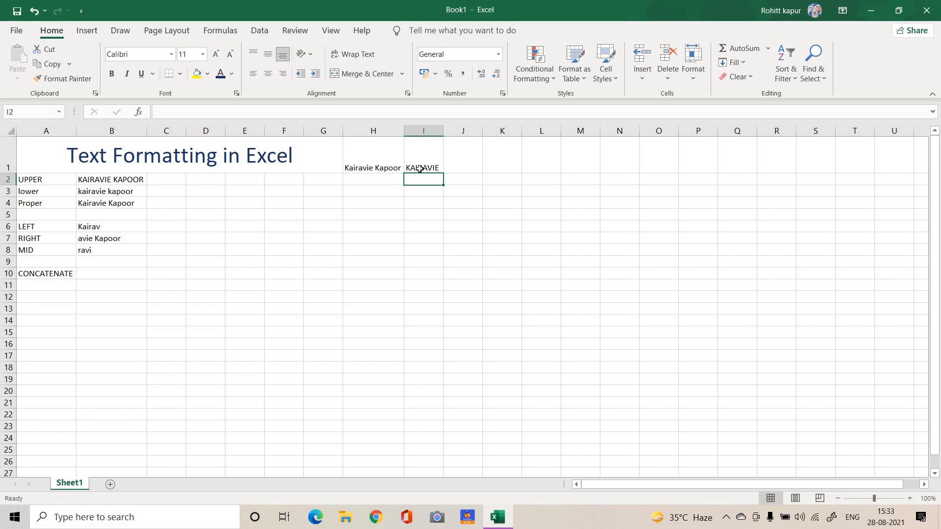
{"action": "type", "text": "kAPOOR"}
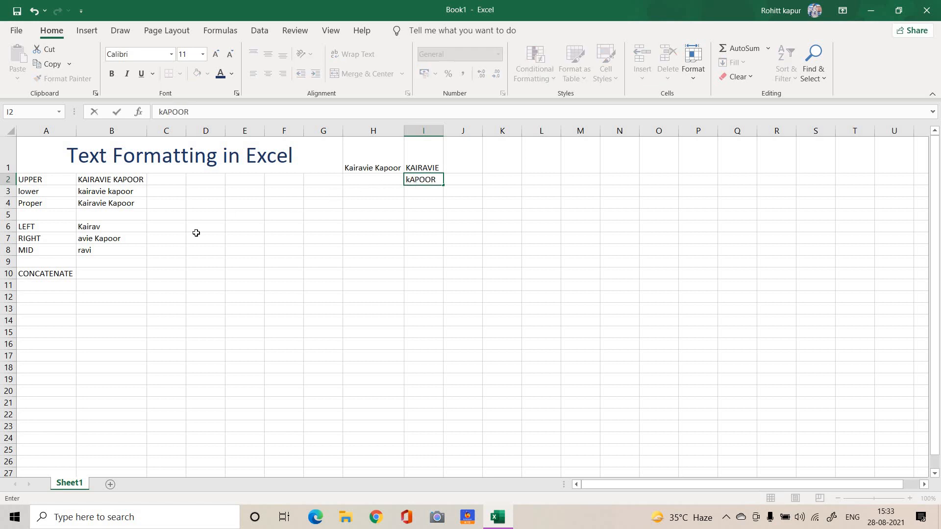
Join the first name in I1 and the surname in I2 in cell B10 with =CONCATENATE(I1,I2)
{"action": "left_click", "coordinate": [103, 272]}
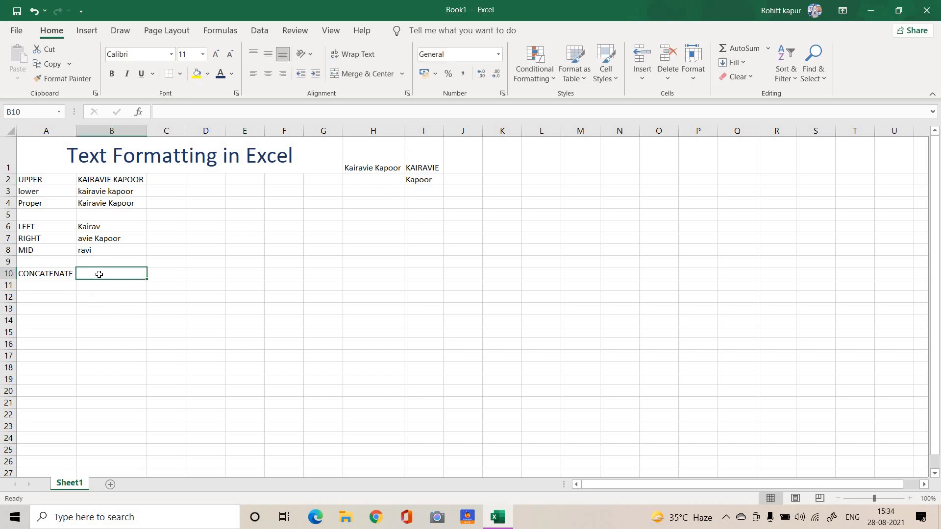
{"action": "type", "text": "=c"}
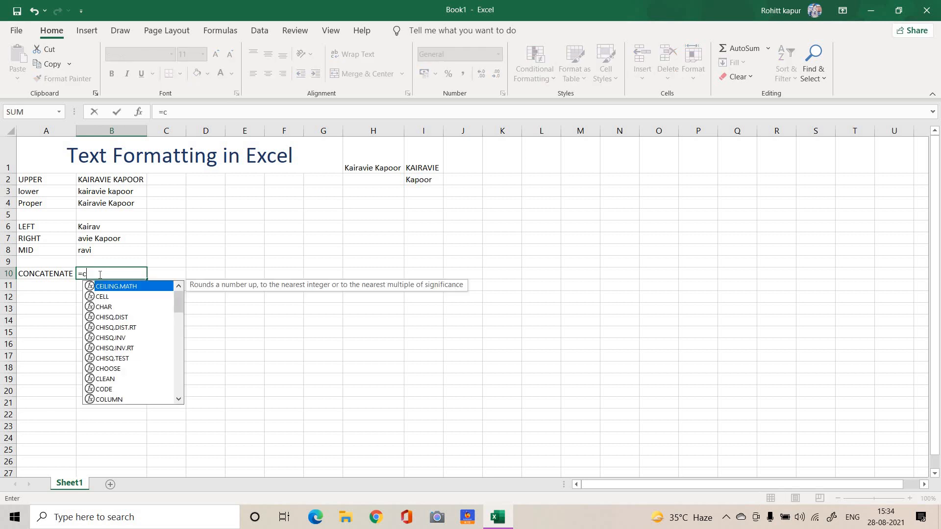
{"action": "type", "text": "oncatenate"}
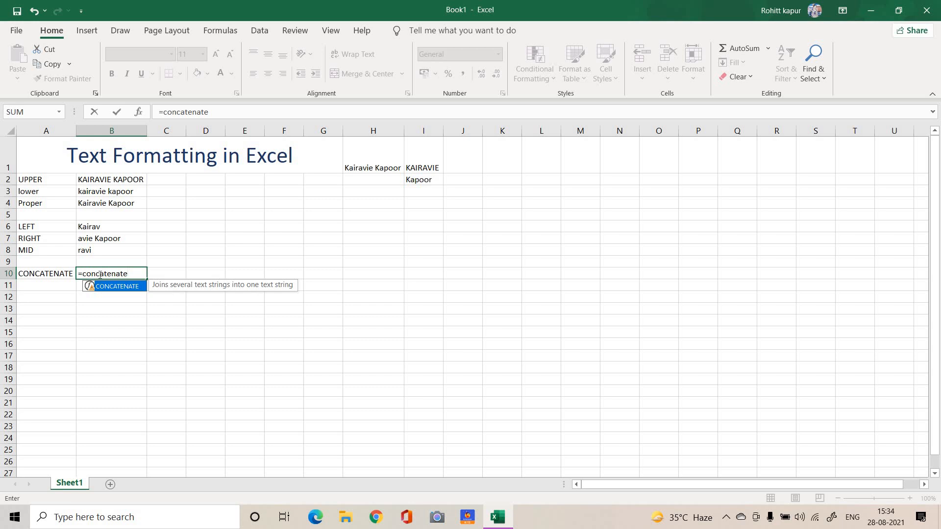
{"action": "key", "text": "Tab"}
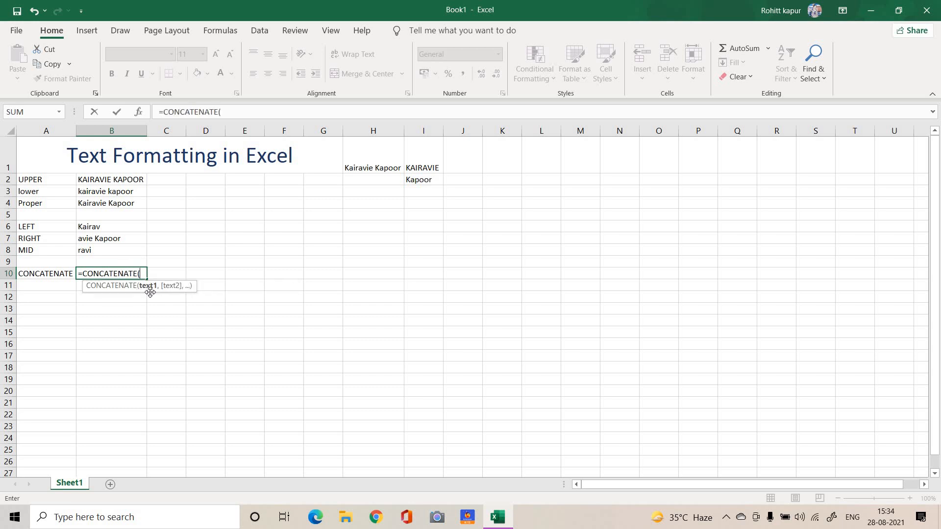
{"action": "left_click", "coordinate": [423, 160]}
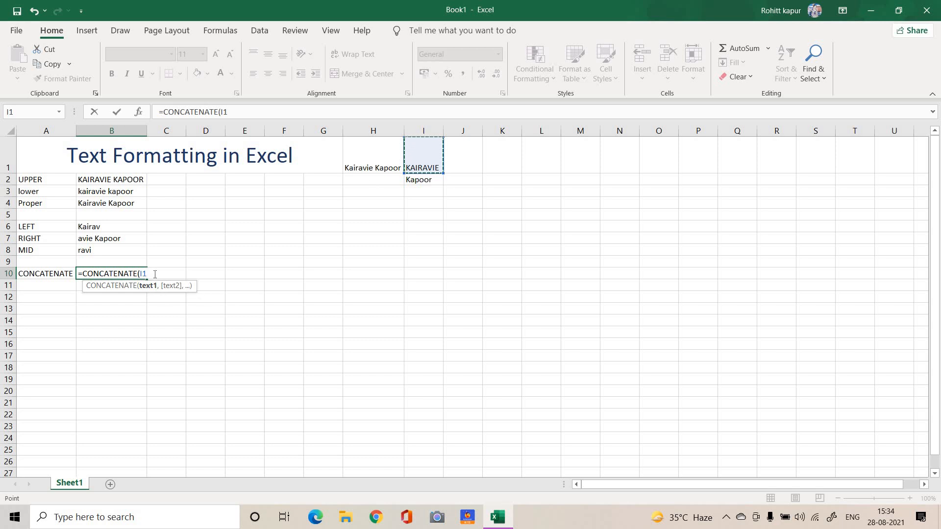
{"action": "type", "text": ","}
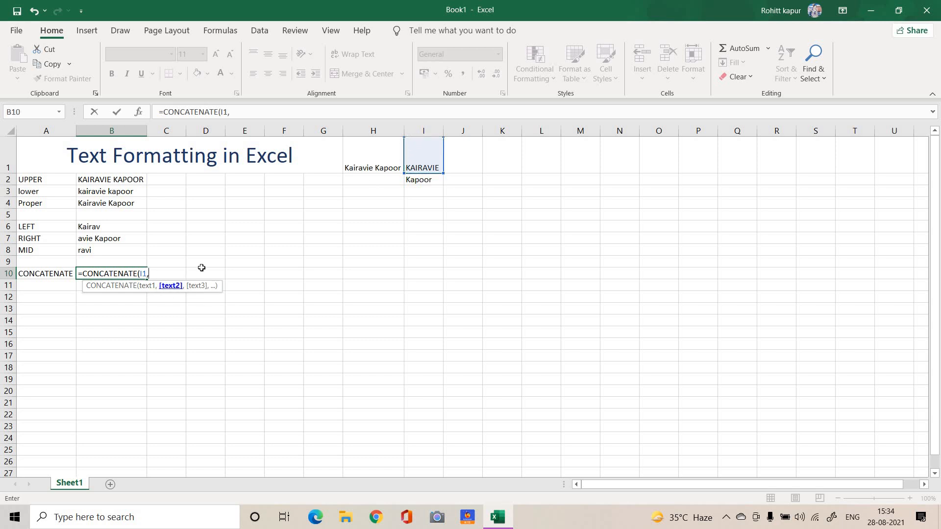
{"action": "left_click", "coordinate": [438, 182]}
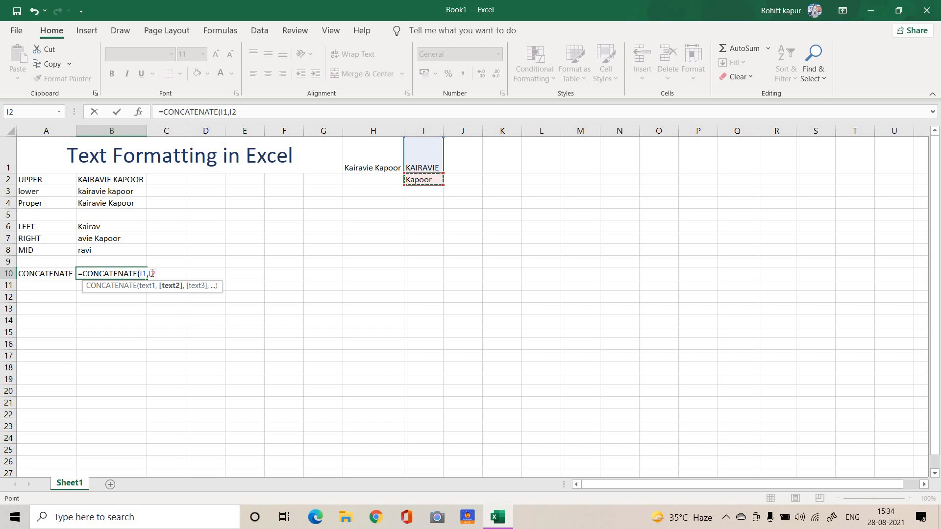
{"action": "key", "text": "Tab"}
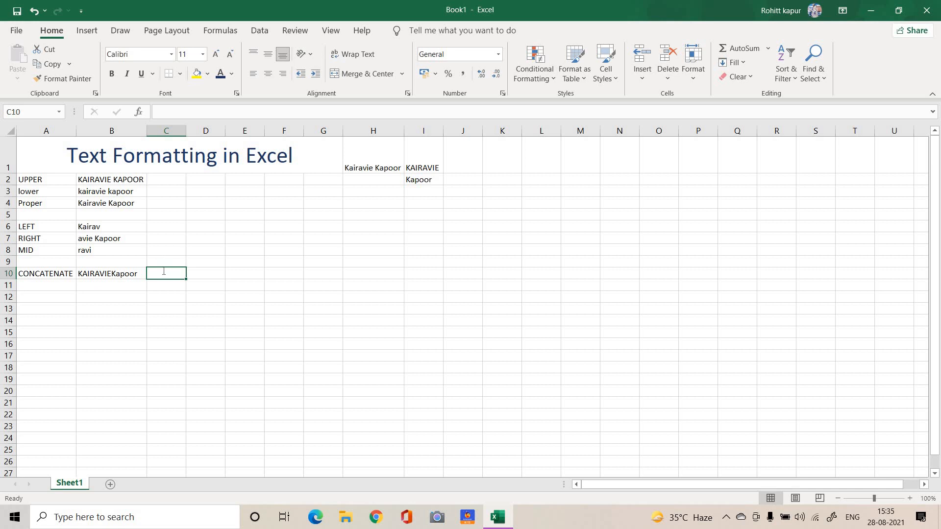
Join the first name in I1 and the surname in I2 with a space between them in cell C10 using =I1&" "&I2
{"action": "type", "text": "="}
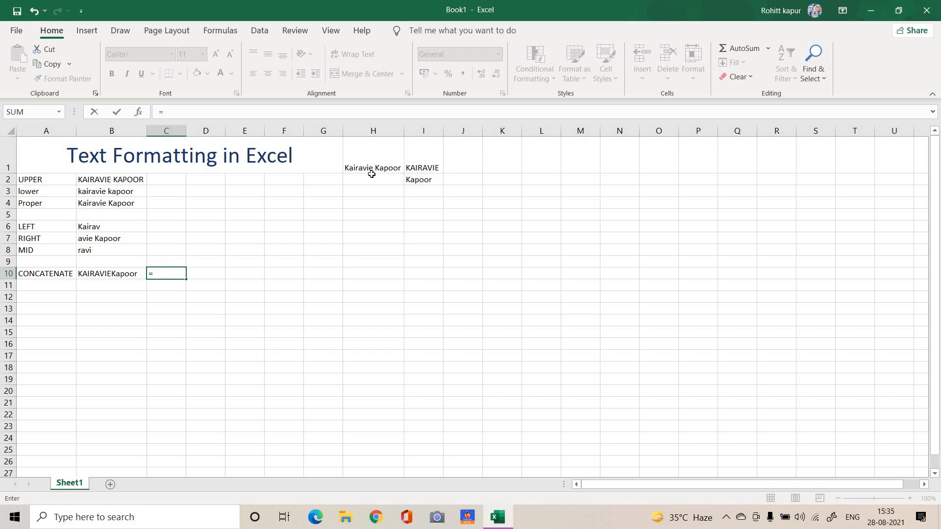
{"action": "left_click", "coordinate": [412, 157]}
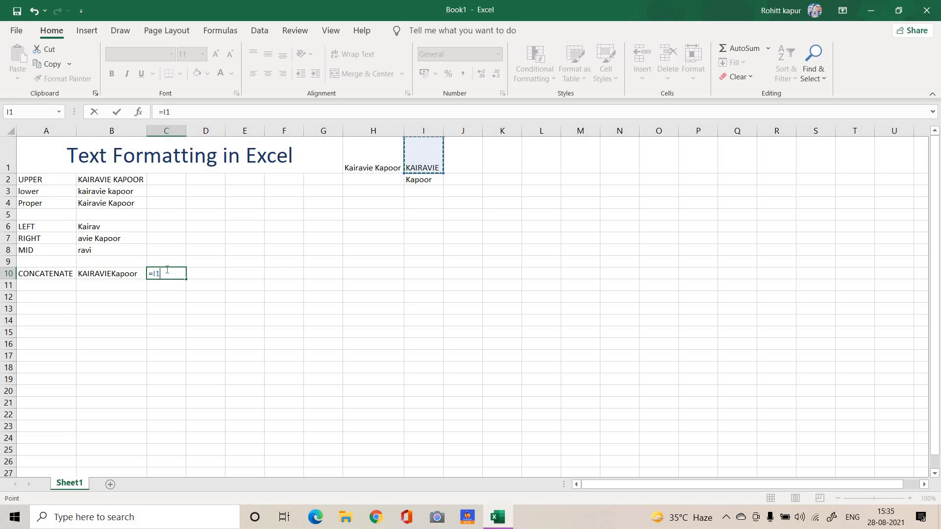
{"action": "type", "text": "&\" \"&"}
{"action": "left_click", "coordinate": [417, 182]}
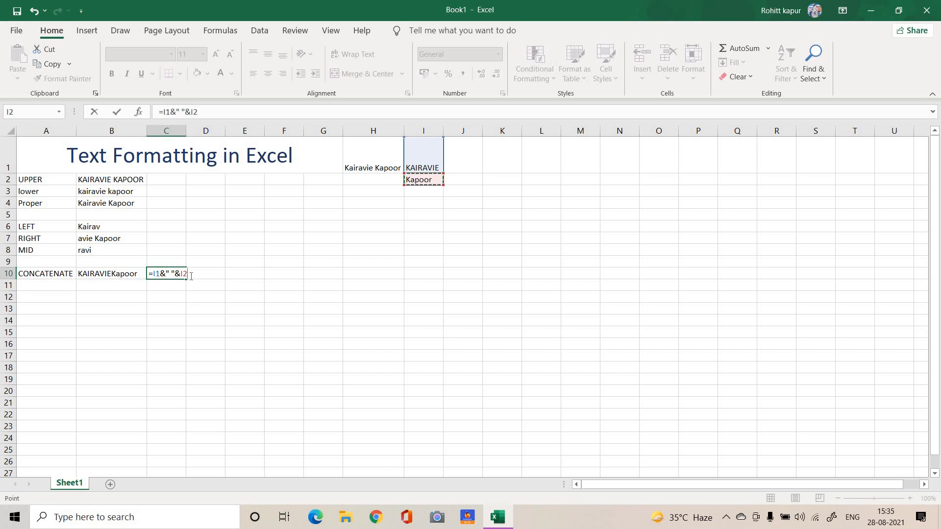
{"action": "key", "text": "Return"}
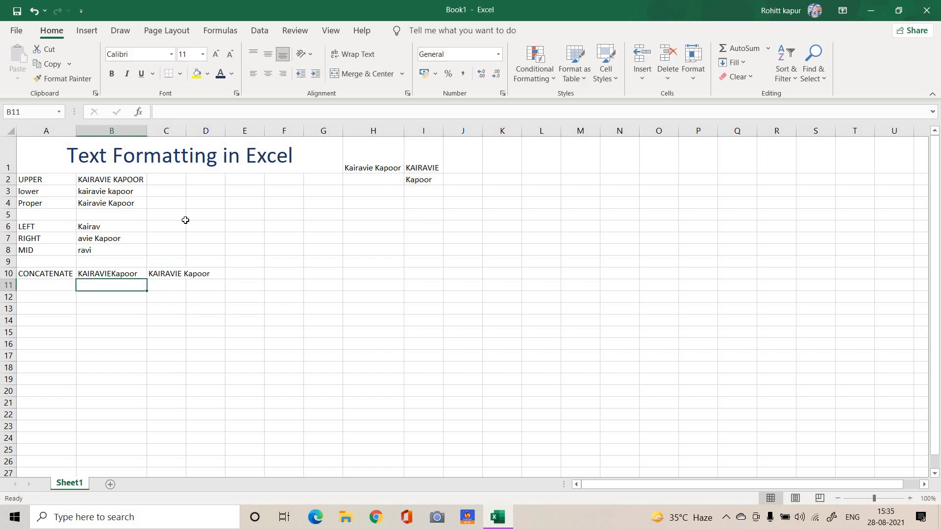
Widen column C to fit the joined name and review the formula in cell C10
{"action": "left_click_drag", "start_coordinate": [188, 135], "coordinate": [213, 136]}
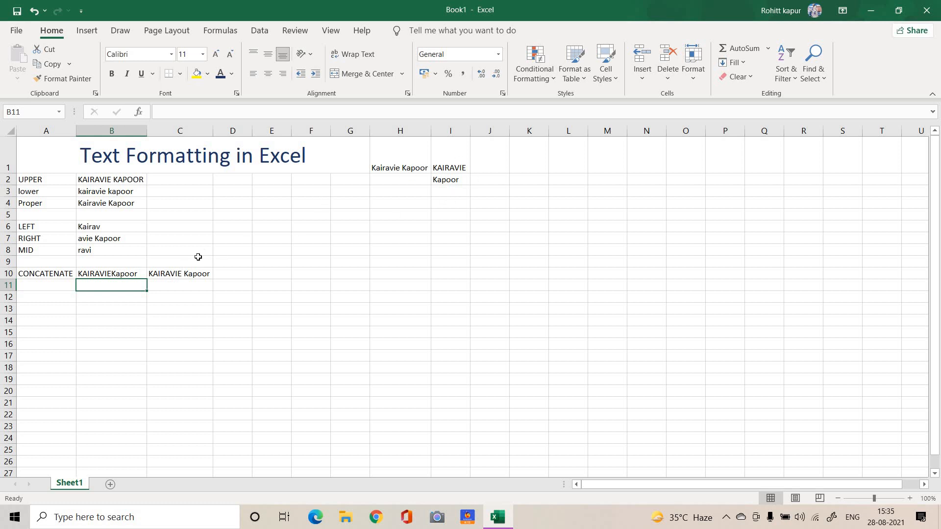
{"action": "left_click", "coordinate": [186, 279]}
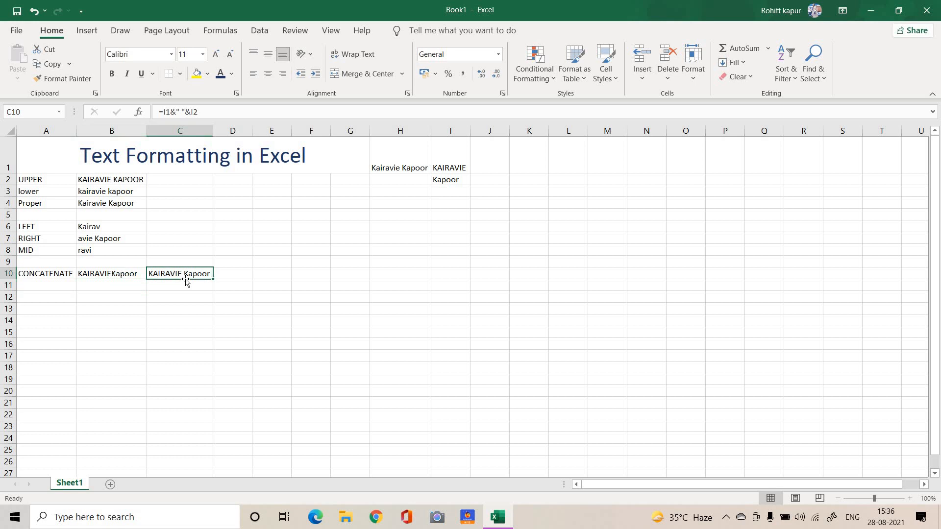
{"action": "double_click", "coordinate": [186, 279]}
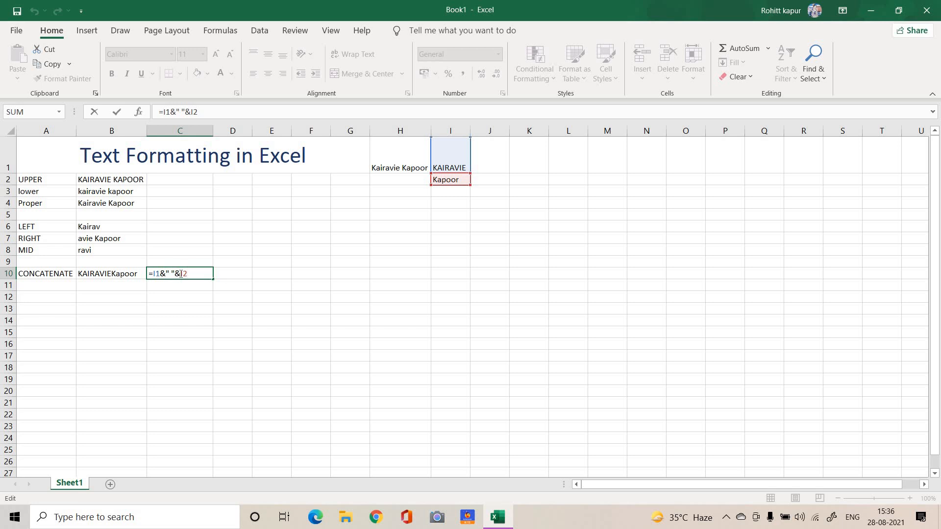
{"action": "key", "text": "Return"}
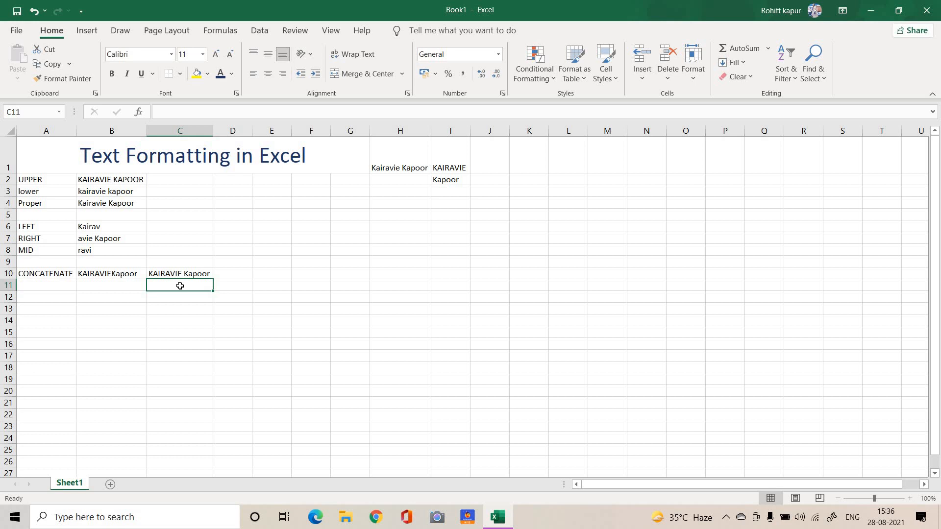
Enter the label LEN in cell A12 and count the characters of the name in H1 in cell B12 with =LEN(H1)
{"action": "left_click", "coordinate": [58, 297]}
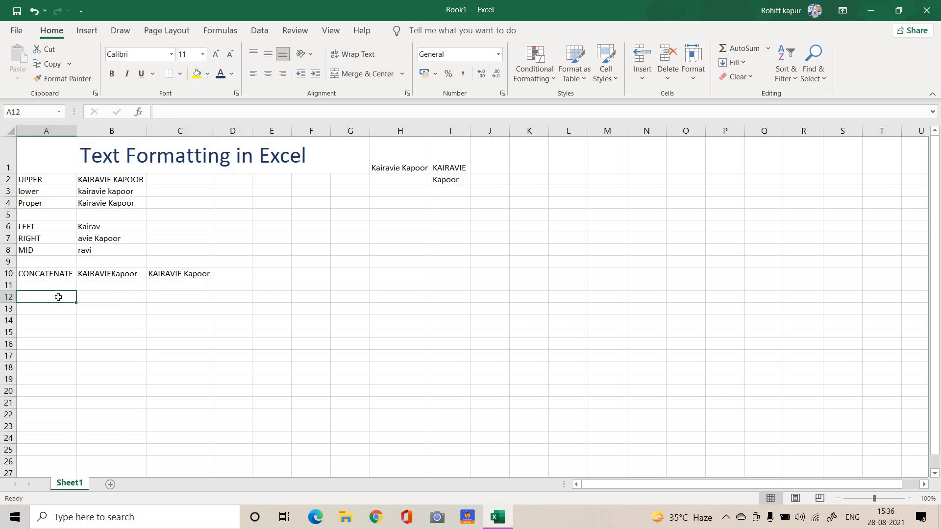
{"action": "type", "text": "LEN"}
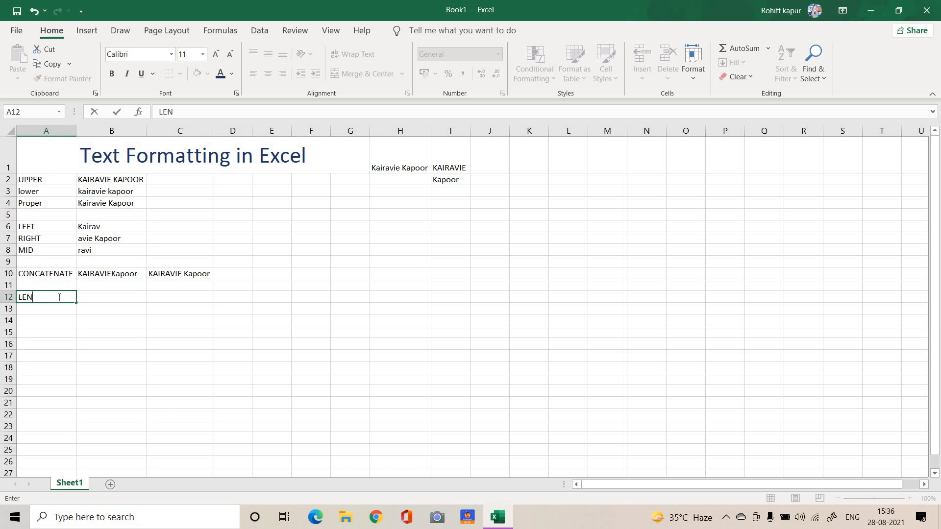
{"action": "left_click", "coordinate": [97, 297]}
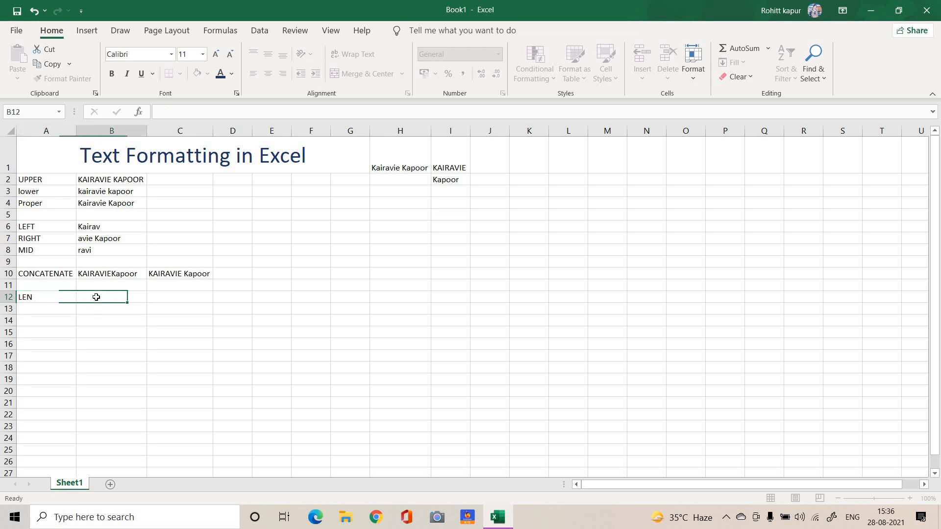
{"action": "type", "text": "=LEN"}
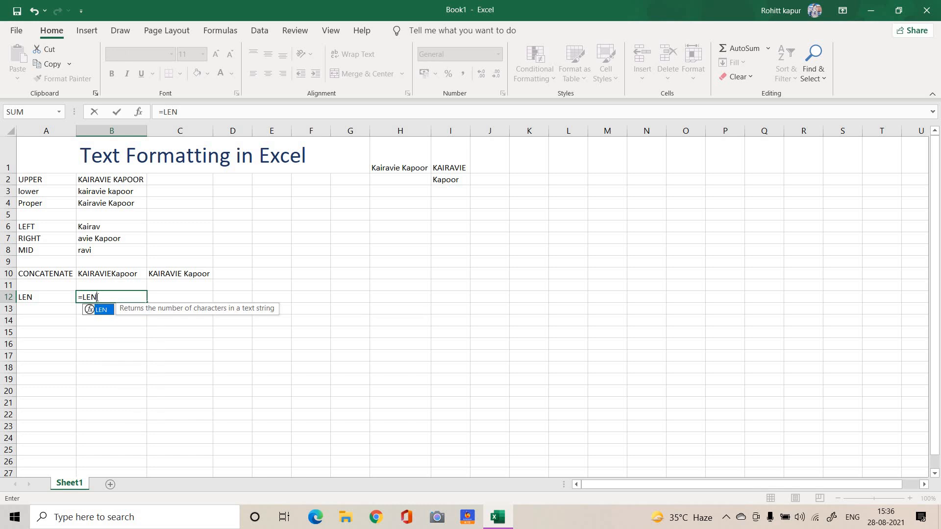
{"action": "type", "text": "("}
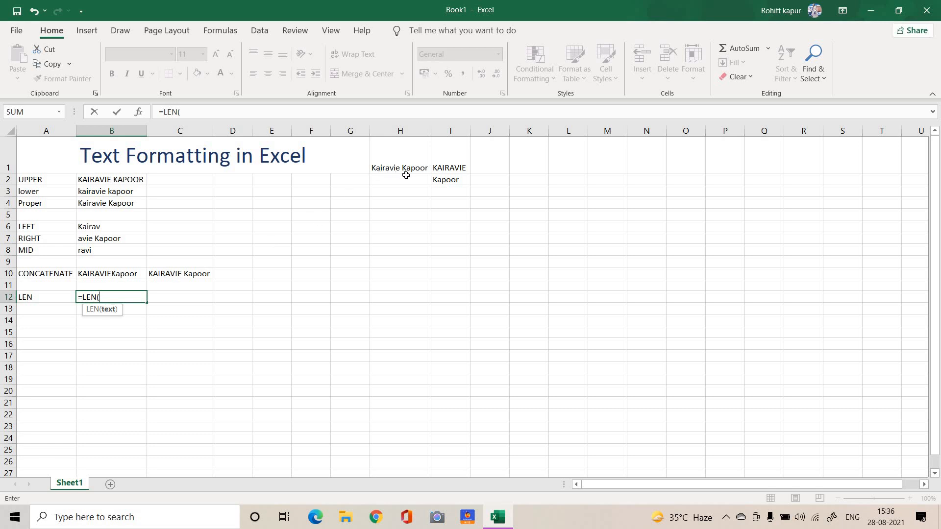
{"action": "left_click", "coordinate": [395, 151]}
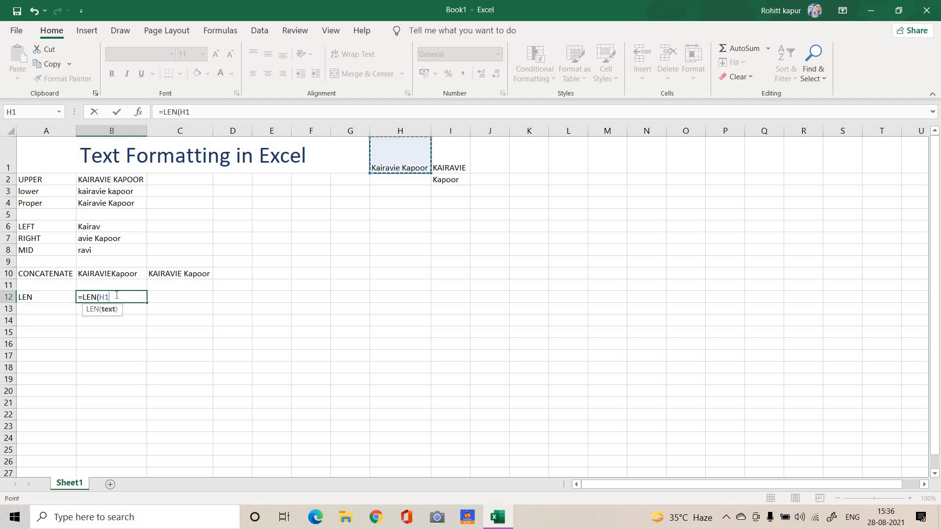
{"action": "key", "text": "Tab"}
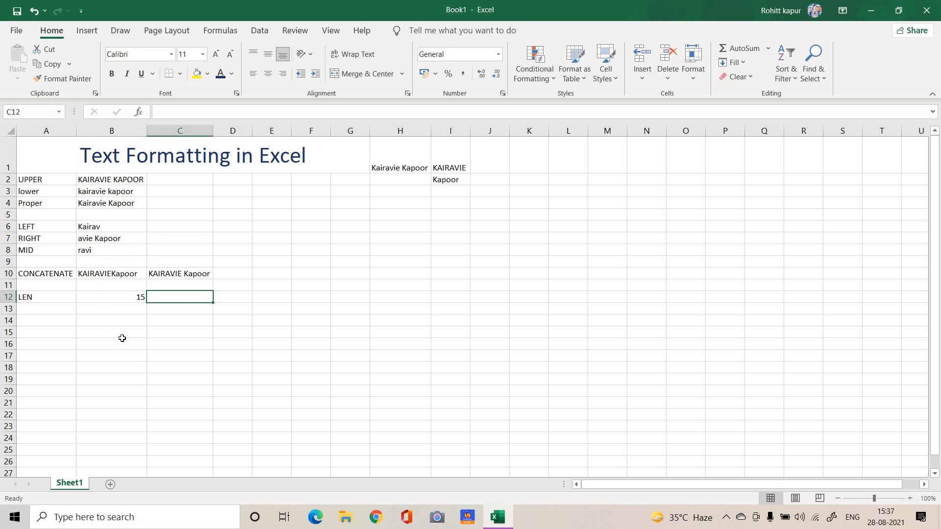
Enter the label TRIM in cell A14
{"action": "left_click", "coordinate": [57, 321]}
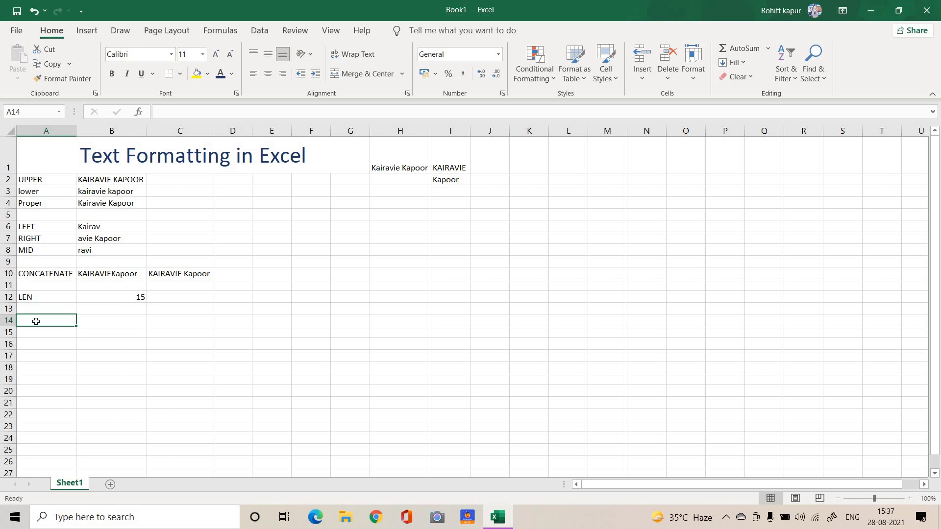
{"action": "type", "text": "TR"}
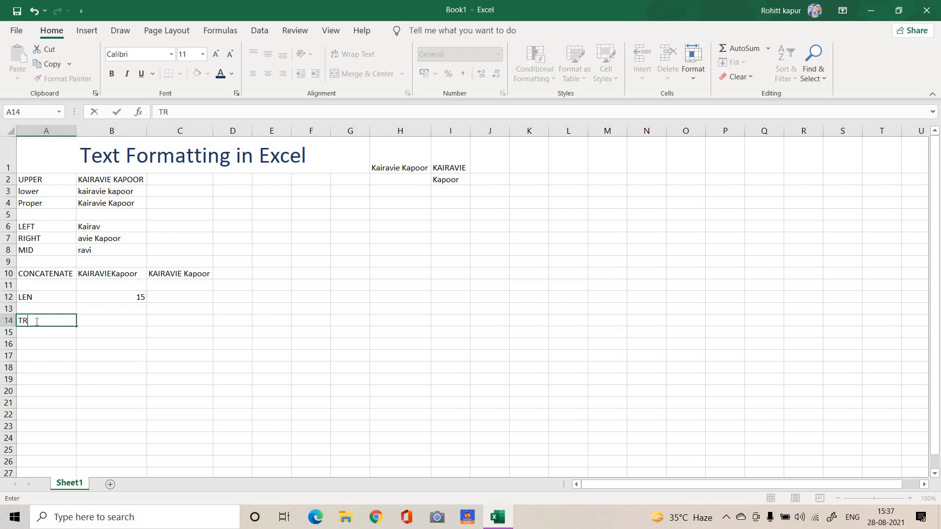
{"action": "type", "text": "IM"}
{"action": "left_click", "coordinate": [89, 320]}
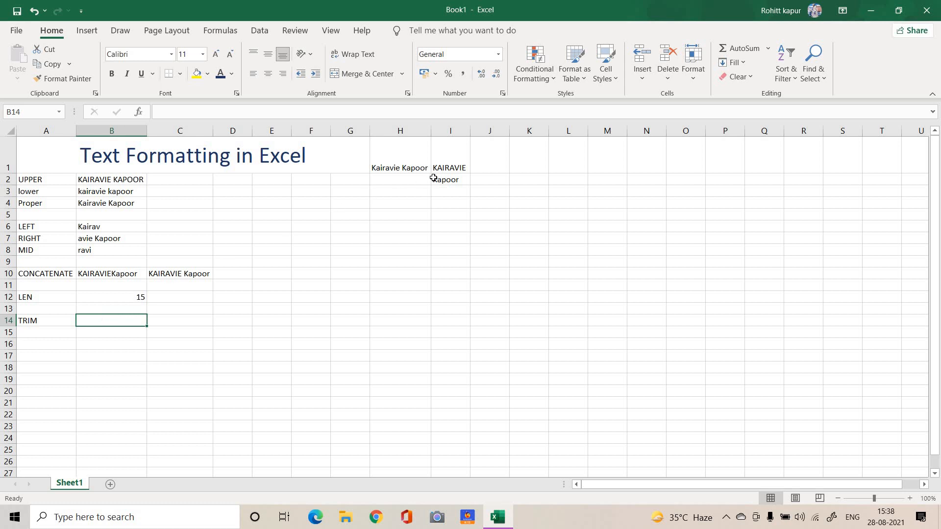
Enter the sample text APPLE with leading spaces in cell G3
{"action": "left_click", "coordinate": [341, 192]}
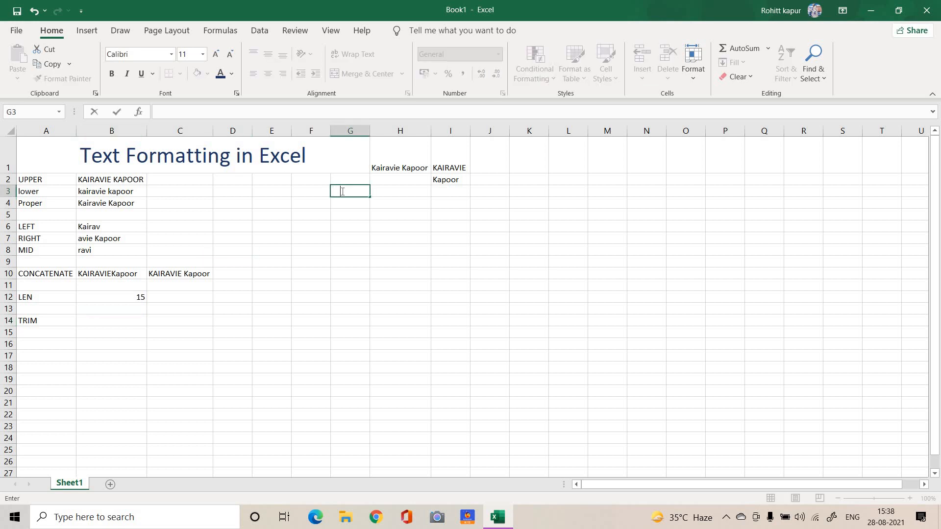
{"action": "type", "text": "APLL"}
{"action": "key", "text": "BackSpace"}
{"action": "type", "text": "PLE"}
Remove the extra spaces from the text in G3 in cell B14 with =TRIM(G3)
{"action": "left_click", "coordinate": [137, 325]}
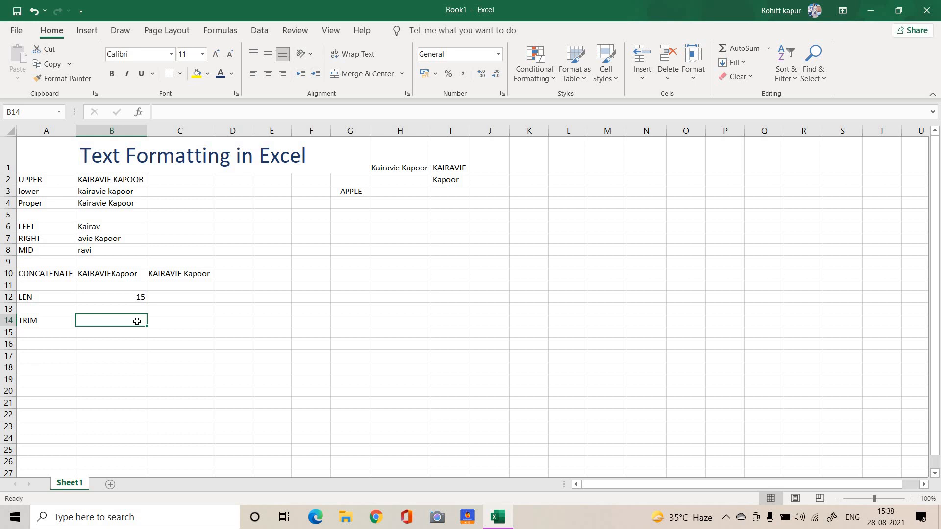
{"action": "type", "text": "="}
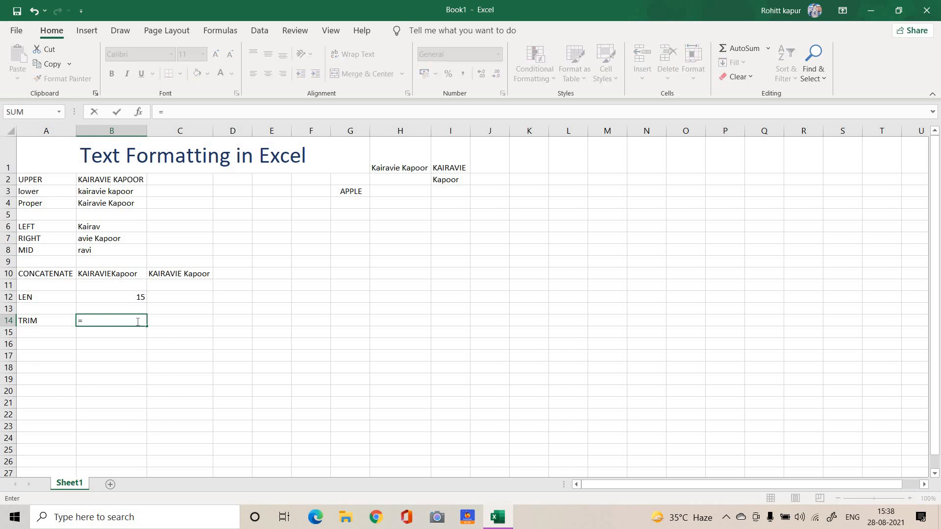
{"action": "type", "text": "TRIM"}
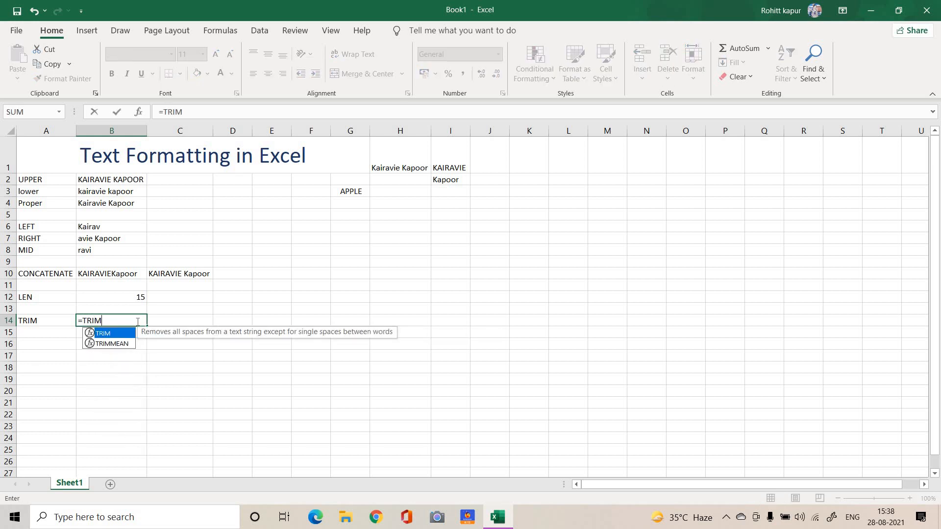
{"action": "type", "text": "("}
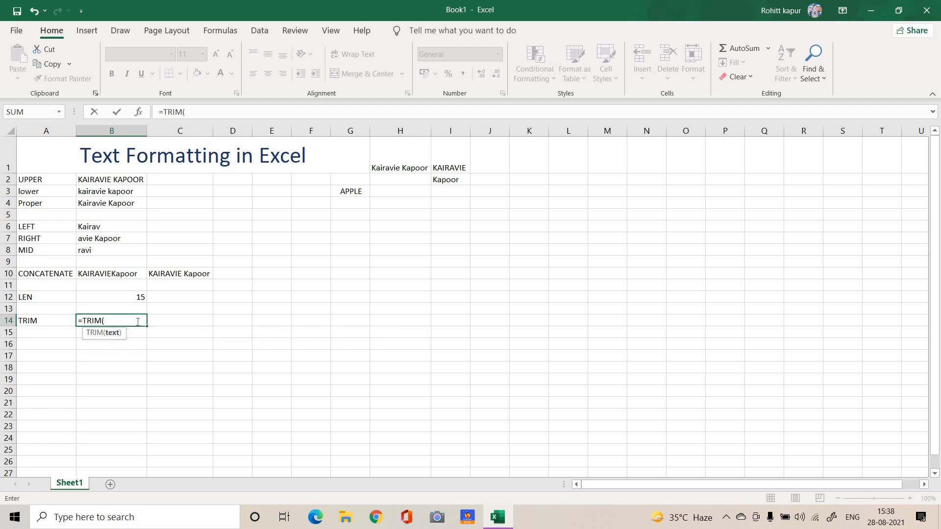
{"action": "left_click", "coordinate": [358, 191]}
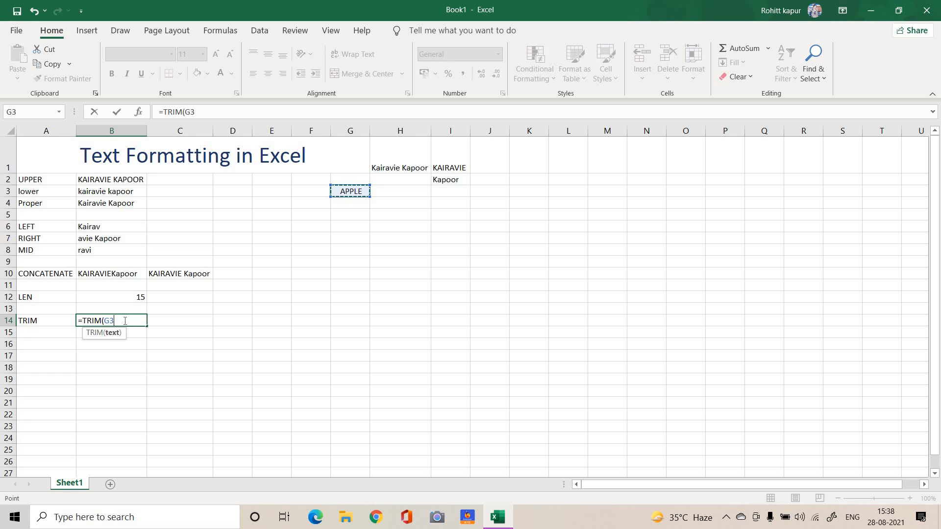
{"action": "key", "text": "Tab"}
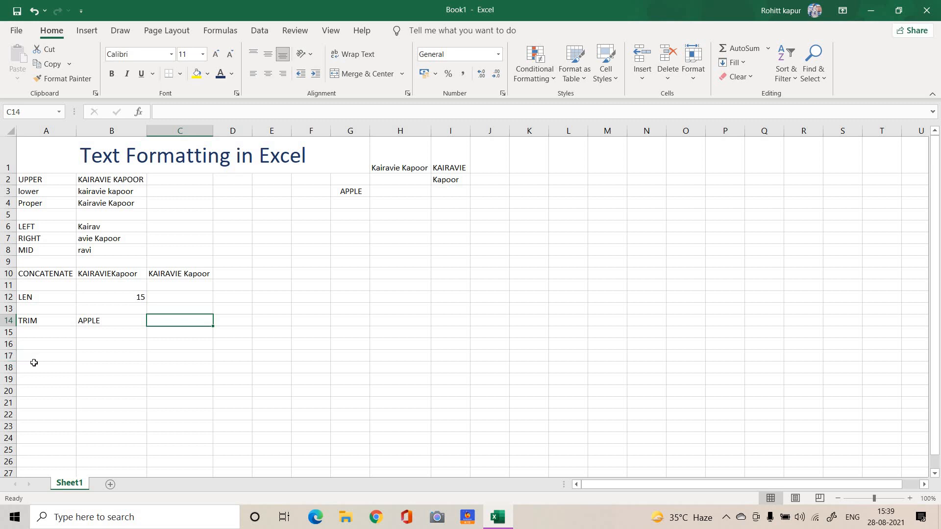
Enter the label FIND in cell A16
{"action": "left_click", "coordinate": [35, 342]}
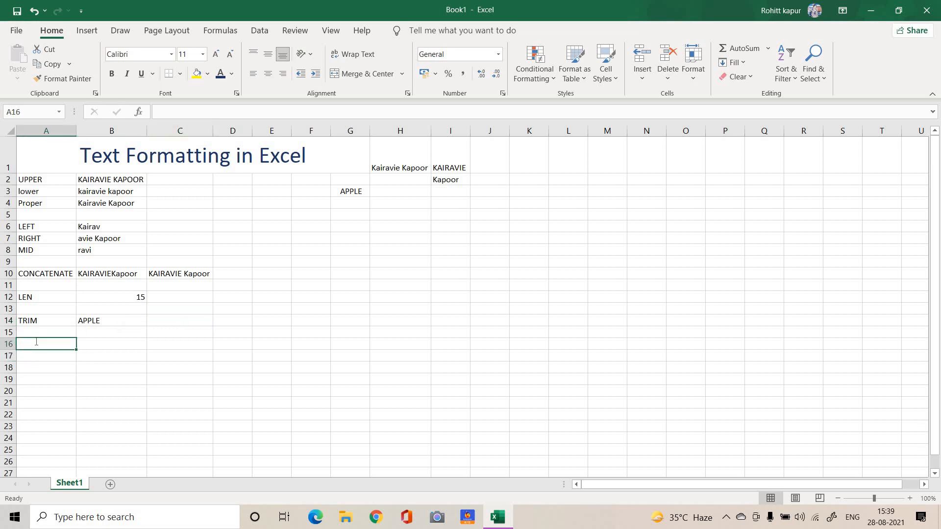
{"action": "type", "text": "FIND"}
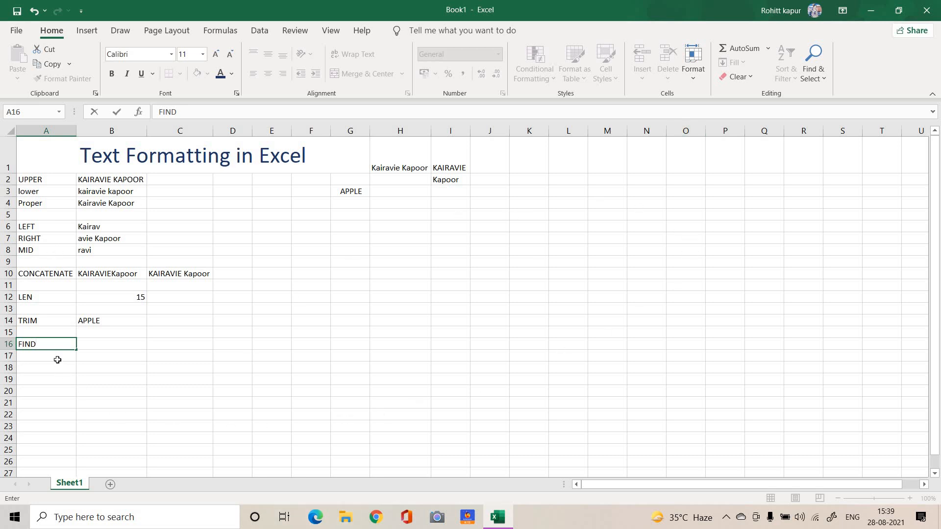
{"action": "left_click", "coordinate": [100, 340]}
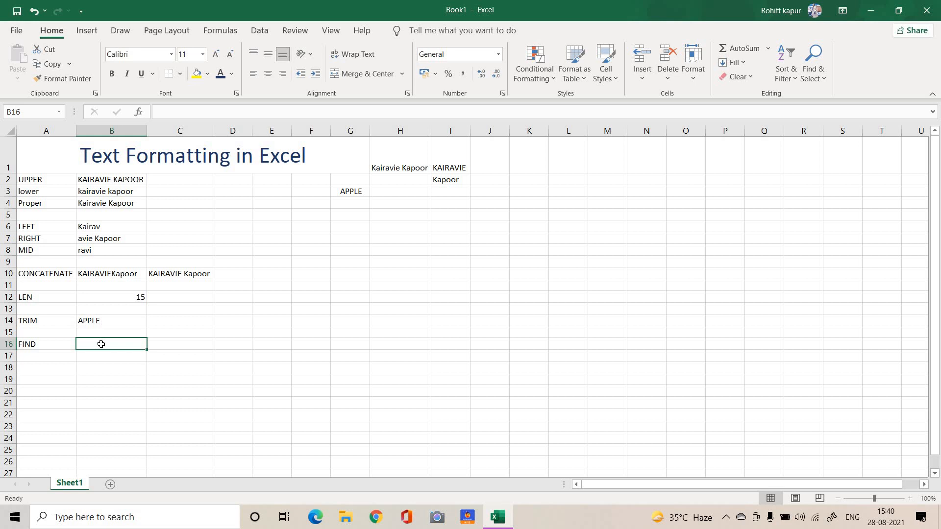
Try to find the position of the letter v in the name in H1 in cell B16 with =FIND("v",H1,)
{"action": "type", "text": "=FI"}
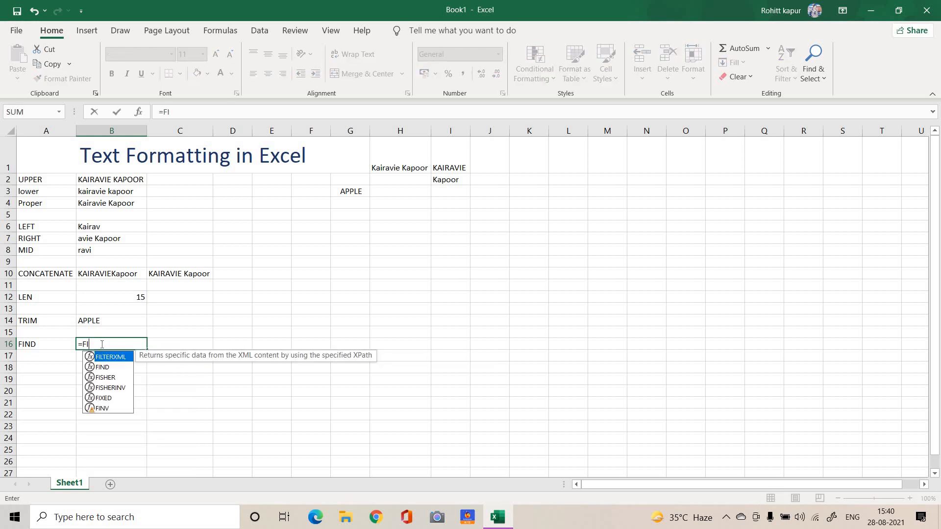
{"action": "type", "text": "ND(\"v"}
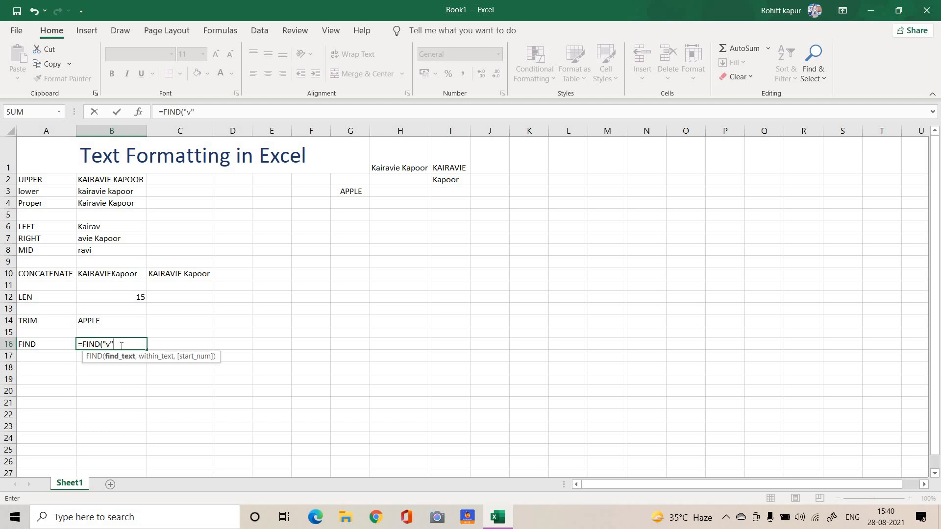
{"action": "type", "text": ","}
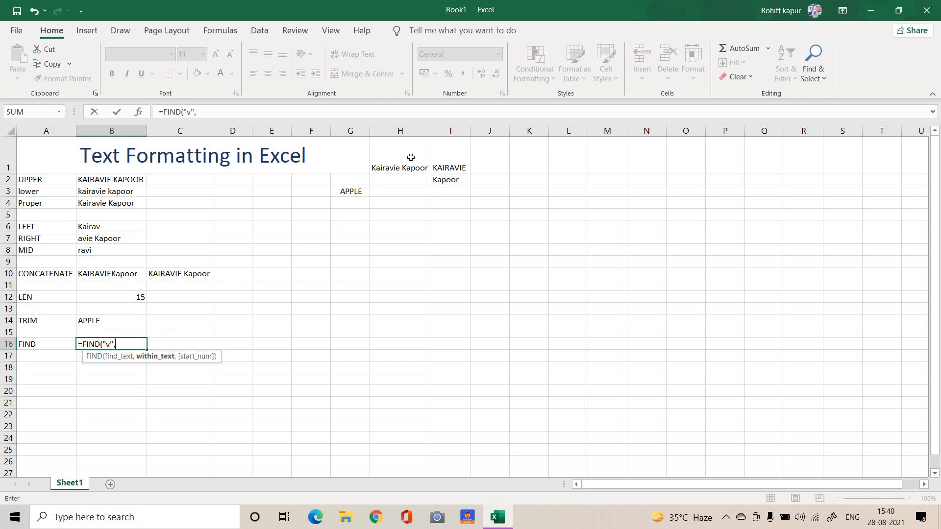
{"action": "left_click", "coordinate": [411, 157]}
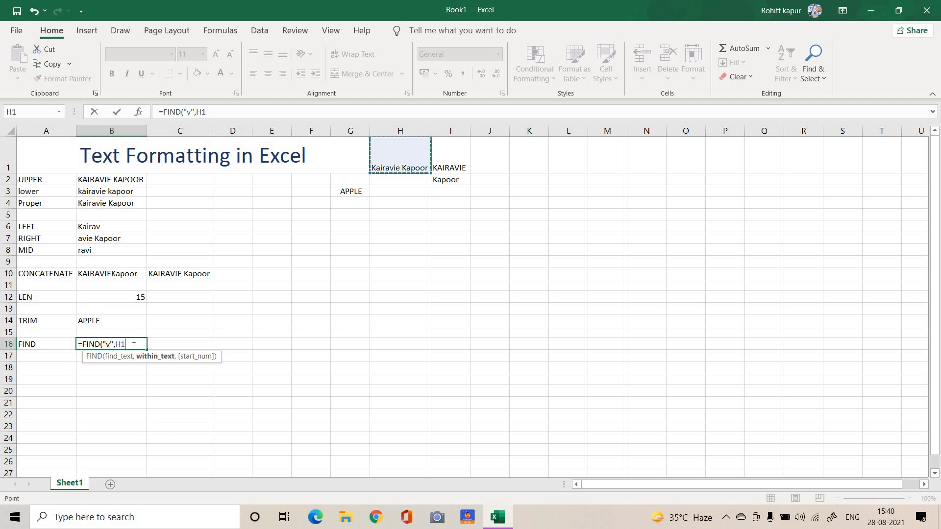
{"action": "type", "text": ","}
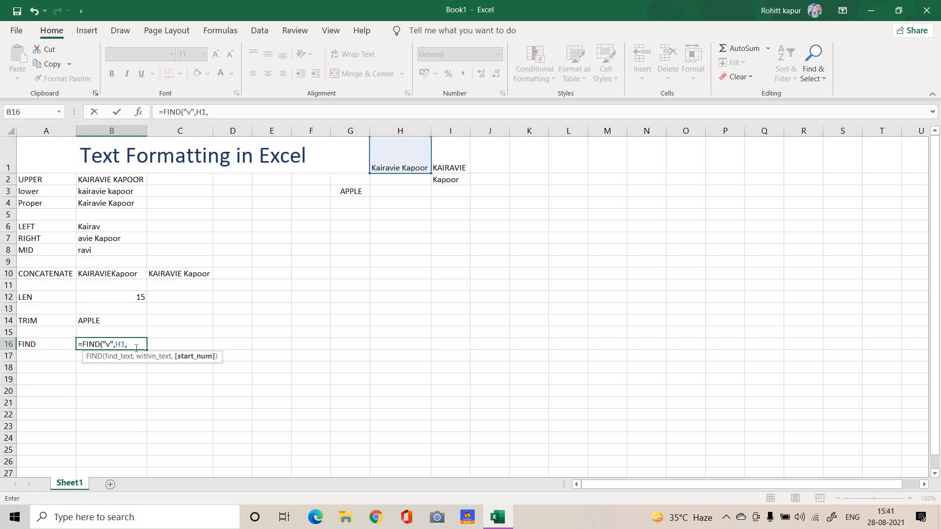
{"action": "key", "text": "Tab"}
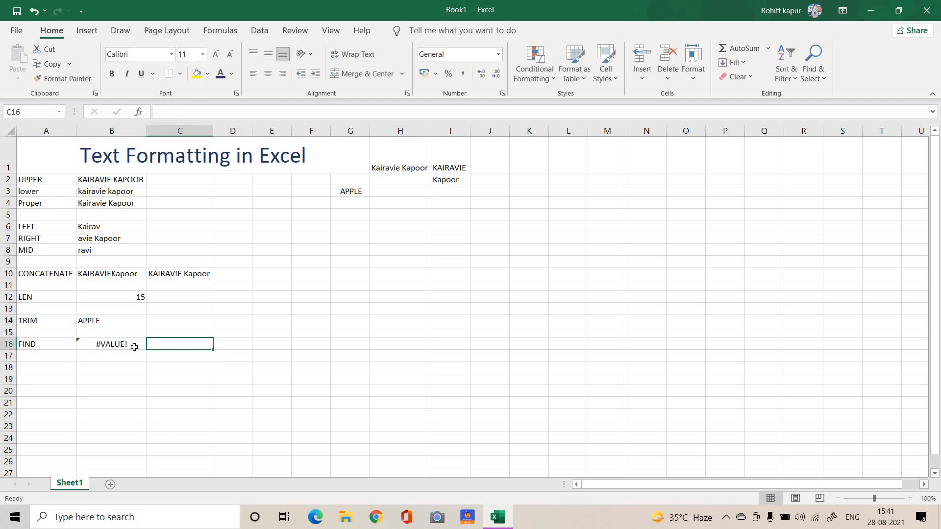
{"action": "left_click", "coordinate": [135, 347]}
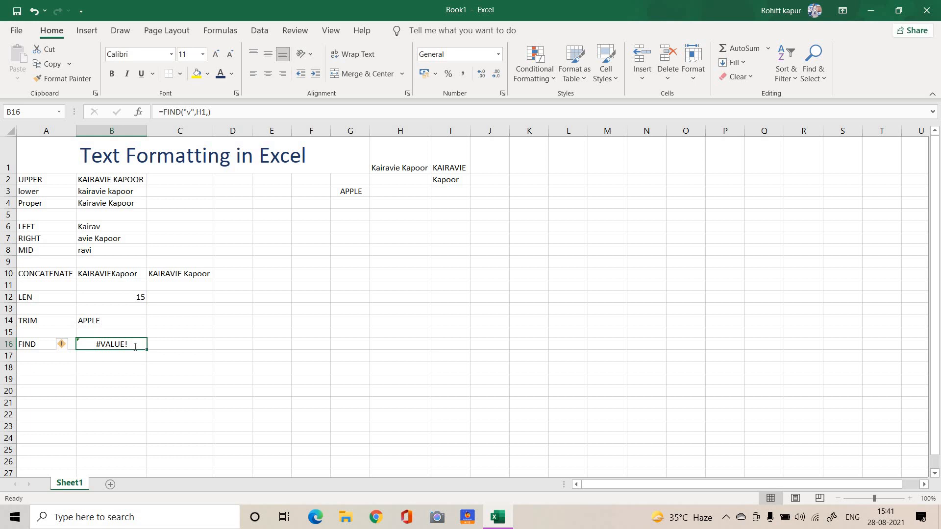
Correct the formula in cell B16 to =FIND("v",H1) by removing the extra comma after H1
{"action": "double_click", "coordinate": [135, 347]}
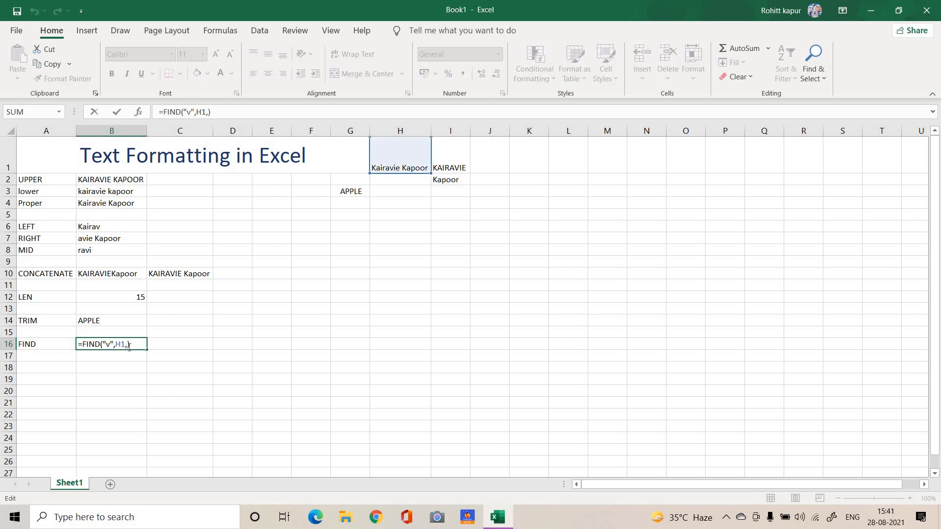
{"action": "left_click", "coordinate": [128, 346]}
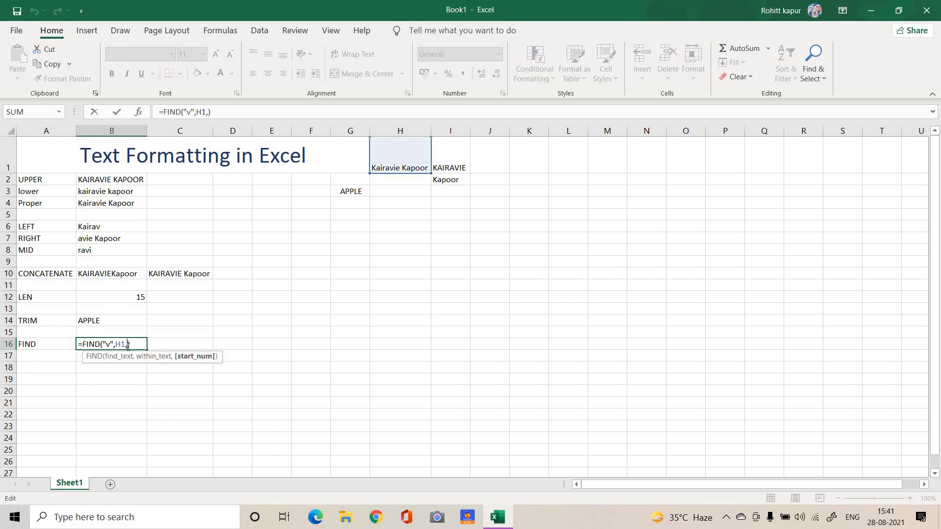
{"action": "key", "text": "BackSpace"}
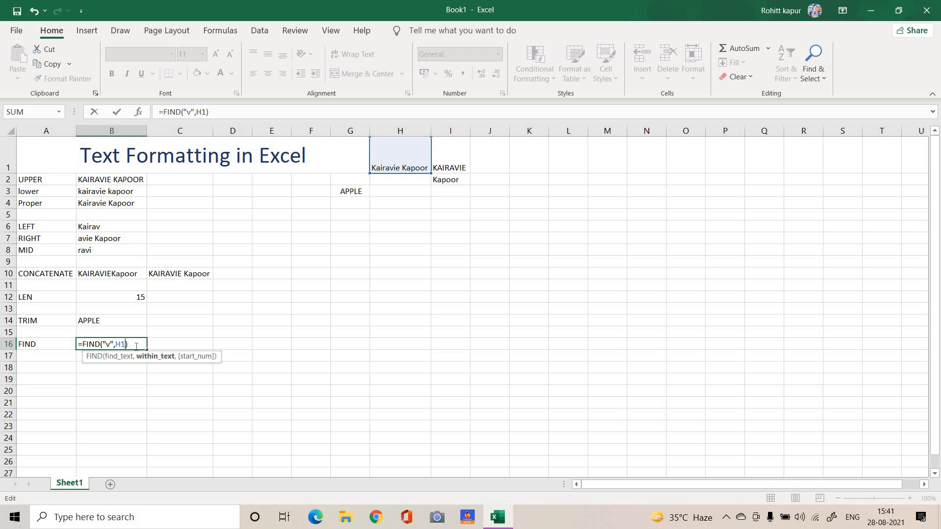
{"action": "key", "text": "Return"}
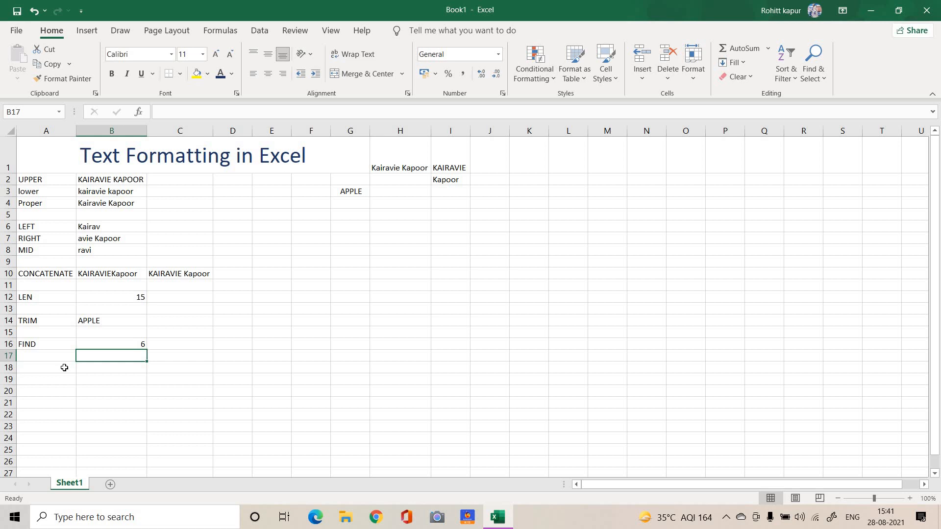
Enter the label SUBSTITUTE in cell A18
{"action": "left_click", "coordinate": [39, 370]}
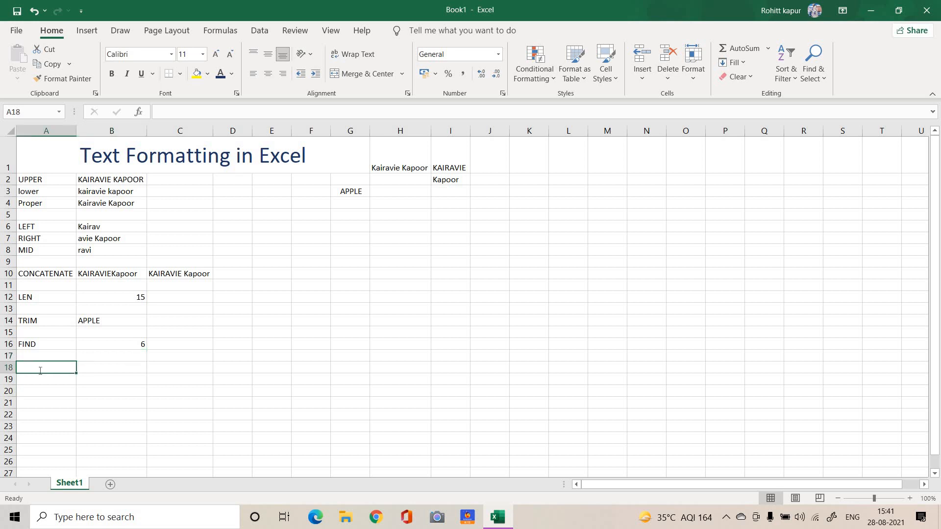
{"action": "type", "text": "SUB"}
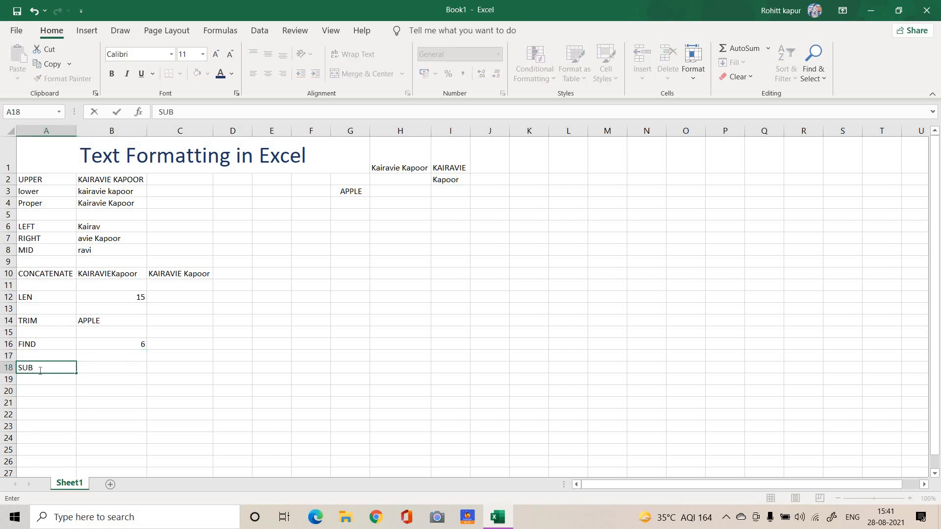
{"action": "type", "text": "STITUTE"}
Replace oo with u in the name from H1 in cell B18 with =SUBSTITUTE(H1,"oo","u")
{"action": "left_click", "coordinate": [114, 369]}
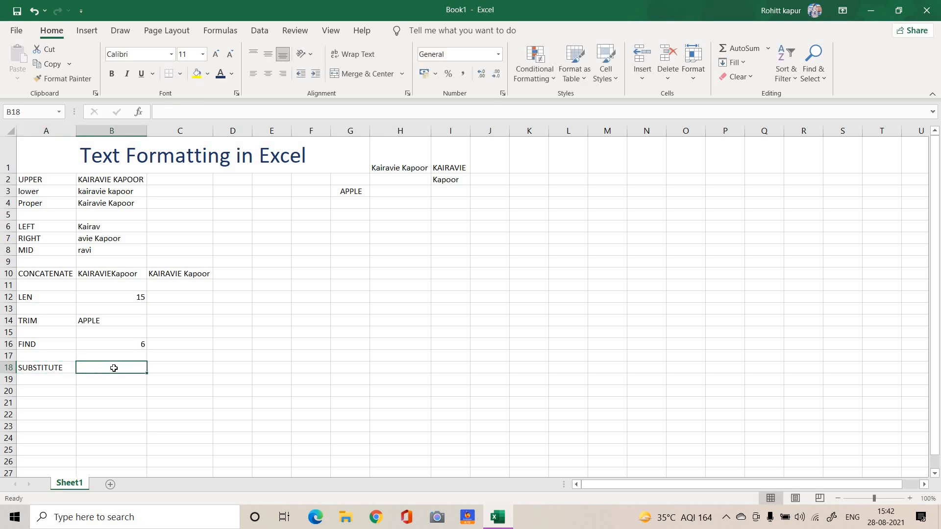
{"action": "type", "text": "=S"}
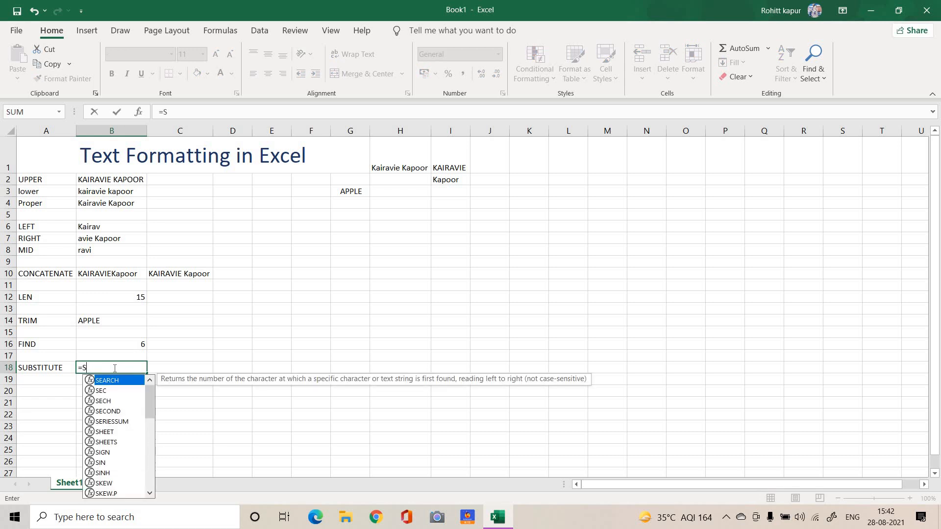
{"action": "type", "text": "UBSTI"}
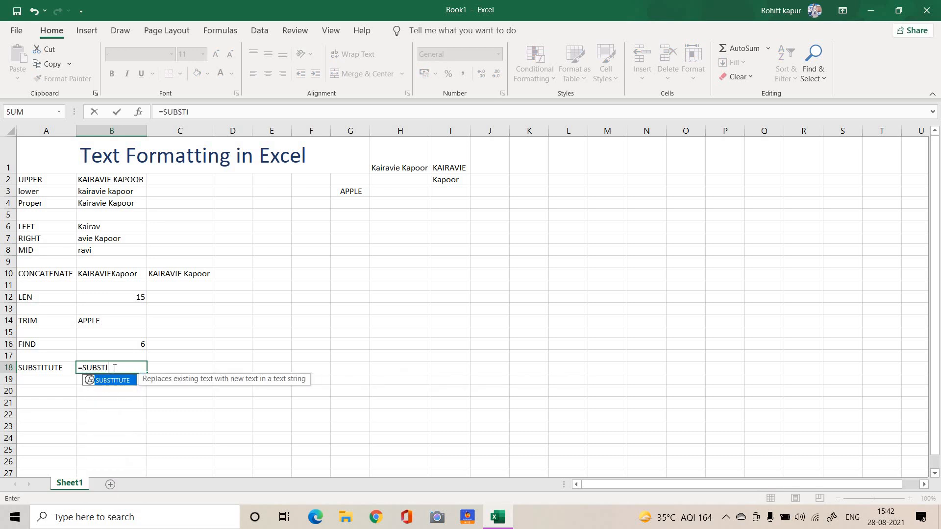
{"action": "key", "text": "Tab"}
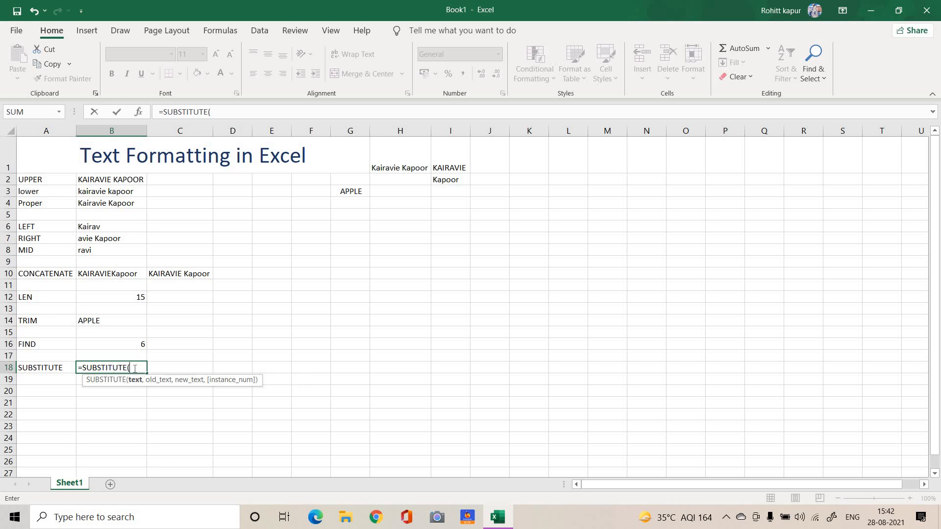
{"action": "left_click", "coordinate": [403, 168]}
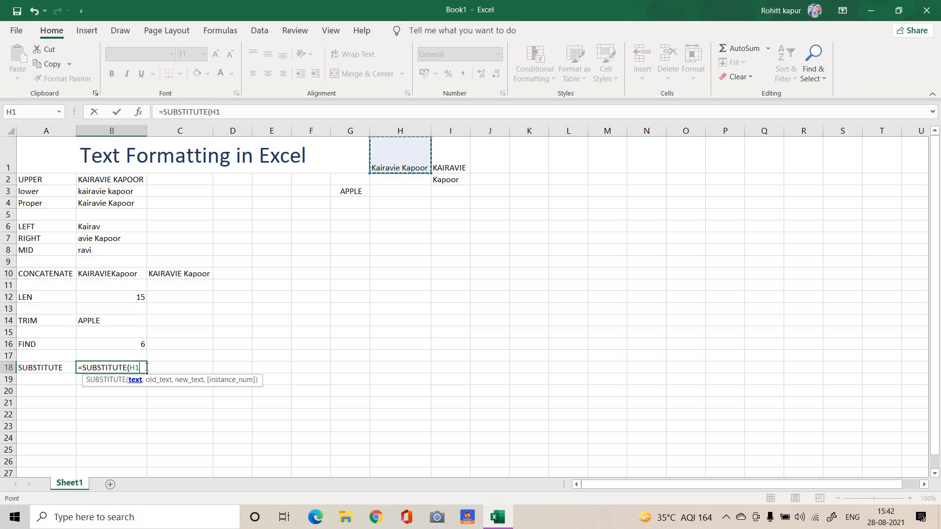
{"action": "type", "text": ","}
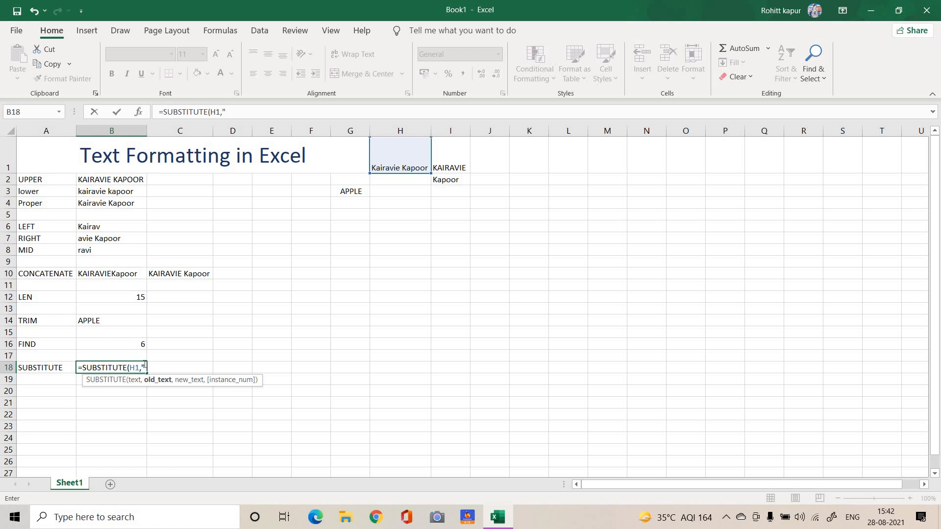
{"action": "type", "text": "\"OO"}
{"action": "key", "text": "BackSpace"}
{"action": "key", "text": "BackSpace"}
{"action": "type", "text": "oo\""}
{"action": "type", "text": ",\"u"}
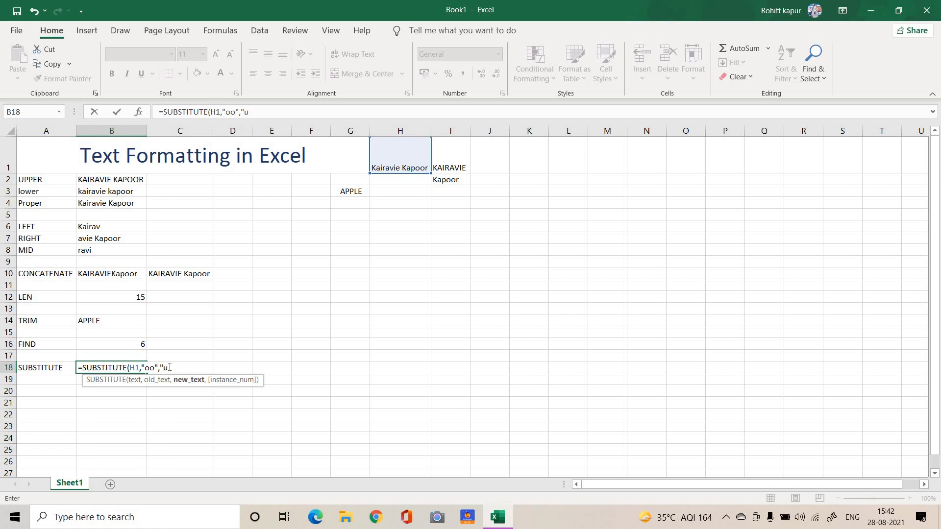
{"action": "type", "text": "\""}
{"action": "left_click", "coordinate": [176, 368]}
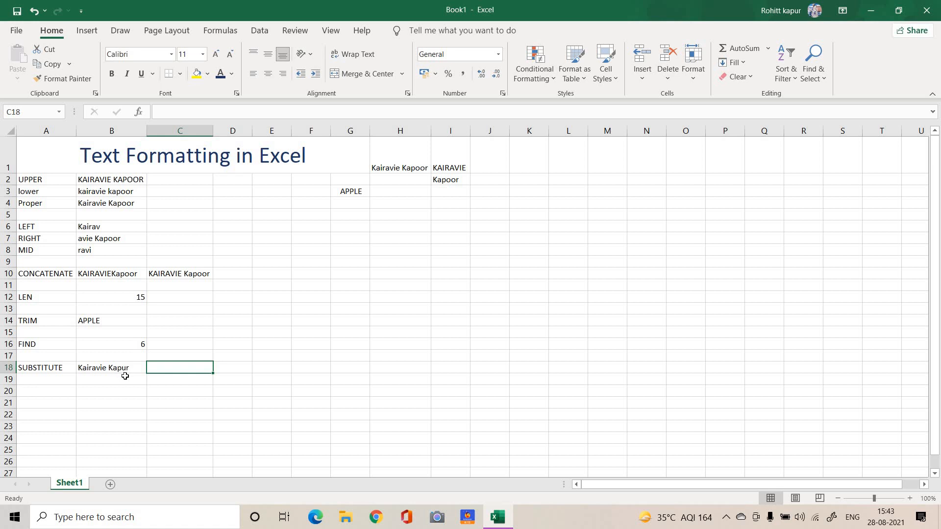
{"action": "left_click", "coordinate": [53, 392]}
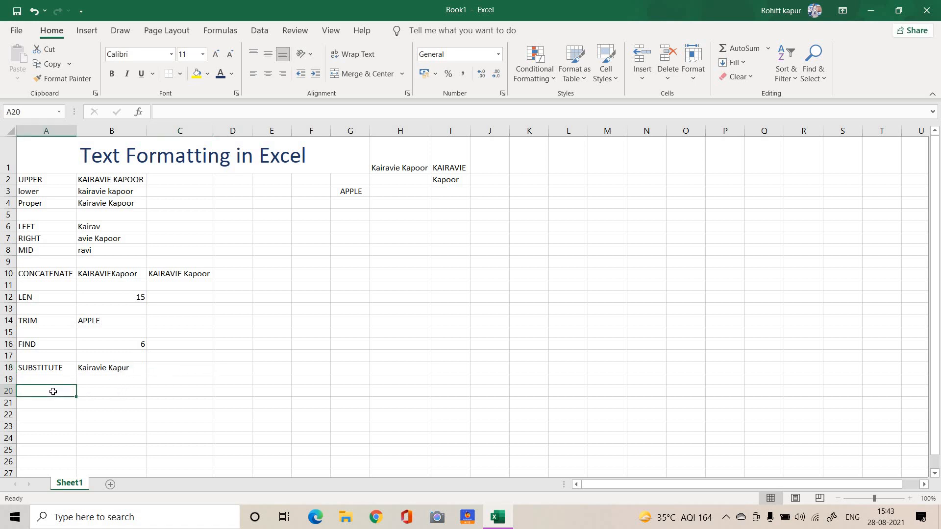